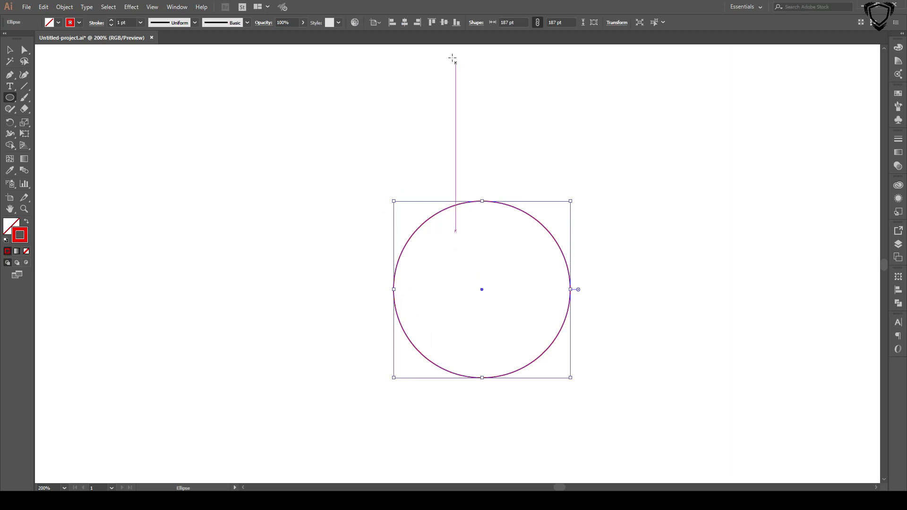
- Center the circle horizontally and vertically on the artboard
left_click(444, 22)
left_click(404, 23)
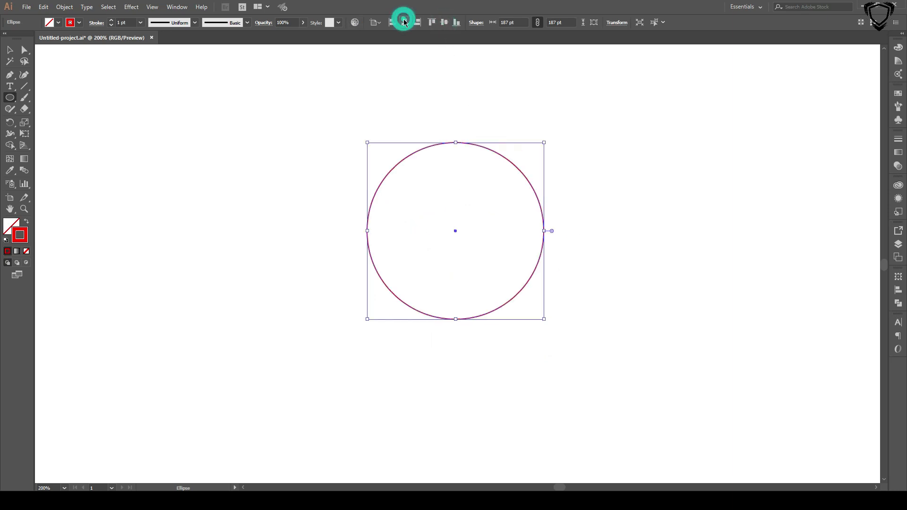
- Paste a copy of the circle in place and scale it about its center to about 46 pt
left_click(12, 51)
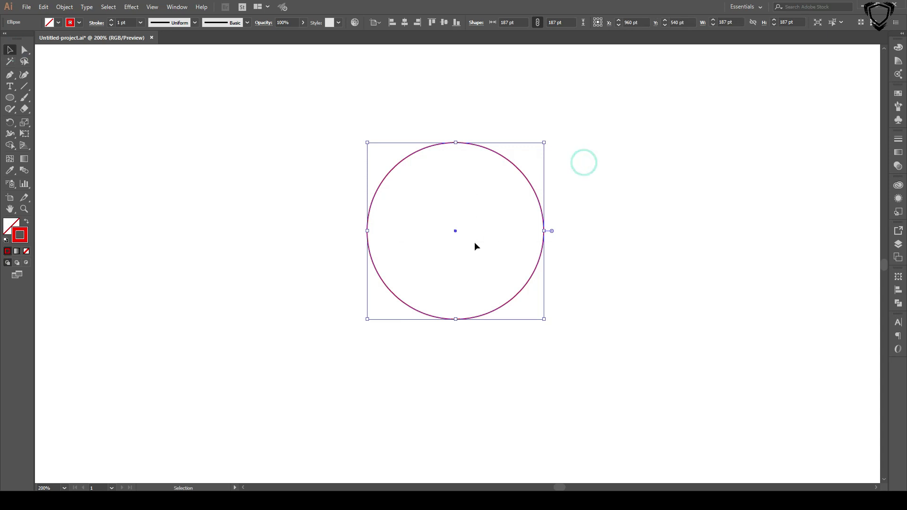
left_click(45, 7)
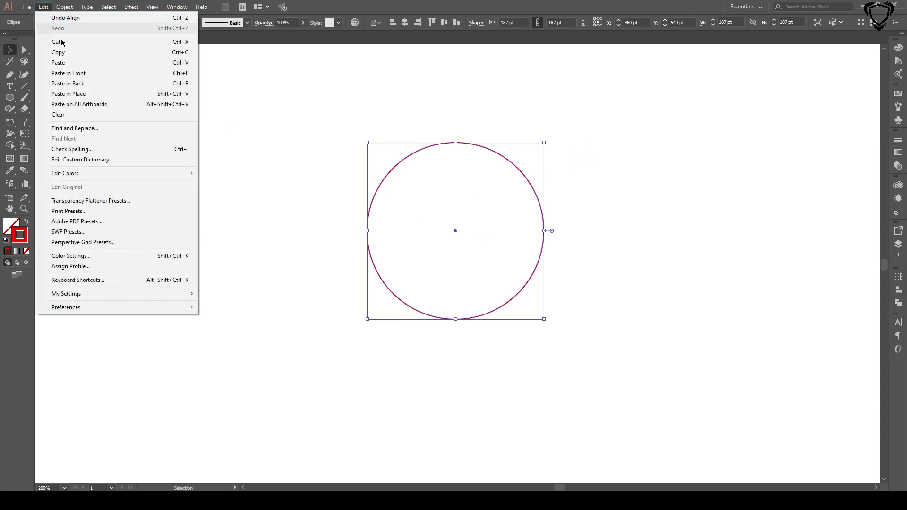
left_click(59, 52)
left_click(45, 8)
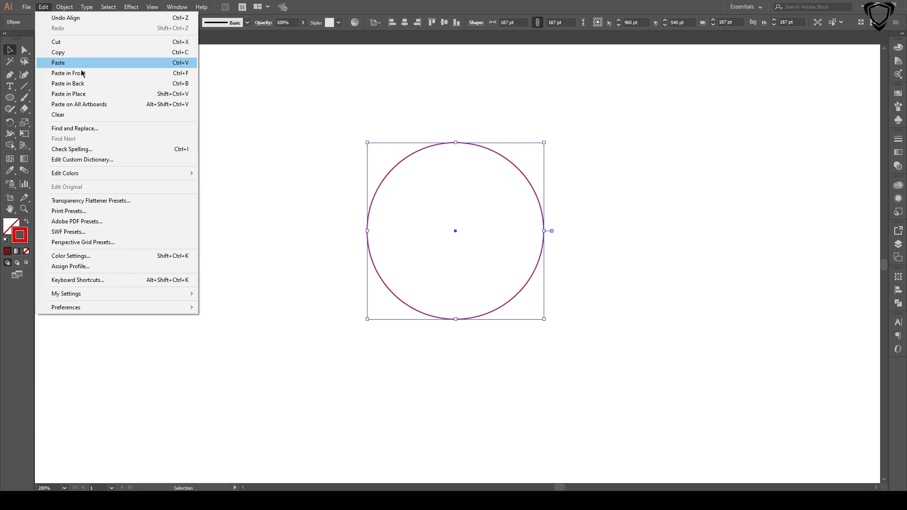
left_click(91, 94)
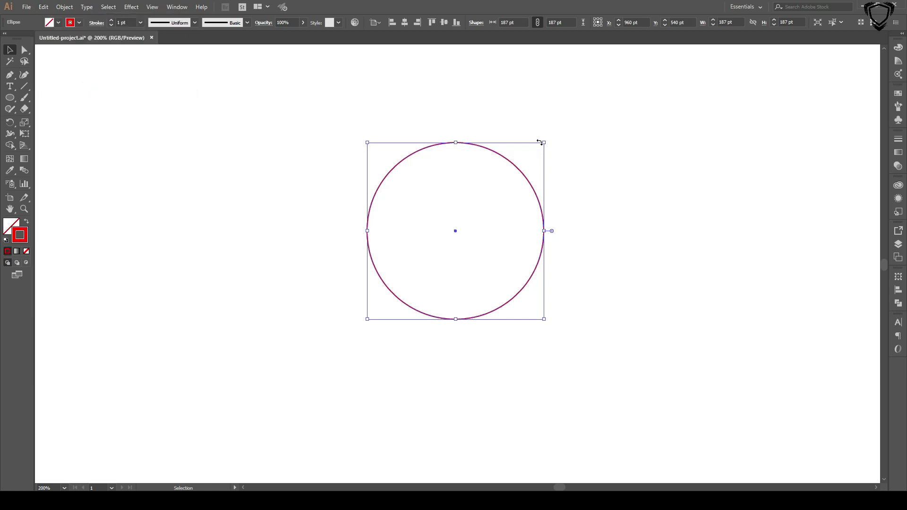
left_click_drag(545, 143, 487, 210)
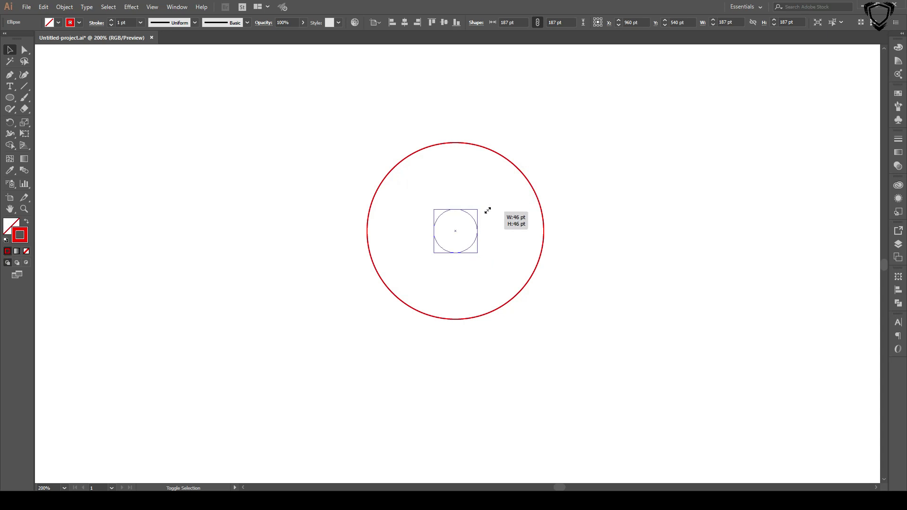
left_click_drag(487, 210, 486, 208)
- Center both circles with each other and blend them to make an intermediate circle
left_click_drag(562, 158, 444, 255)
left_click(405, 22)
left_click(444, 22)
left_click(64, 7)
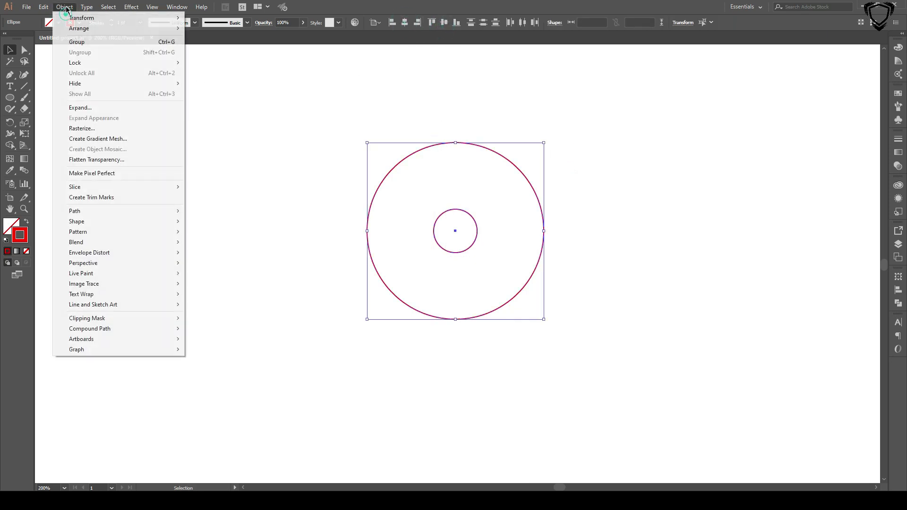
mouse_move(134, 245)
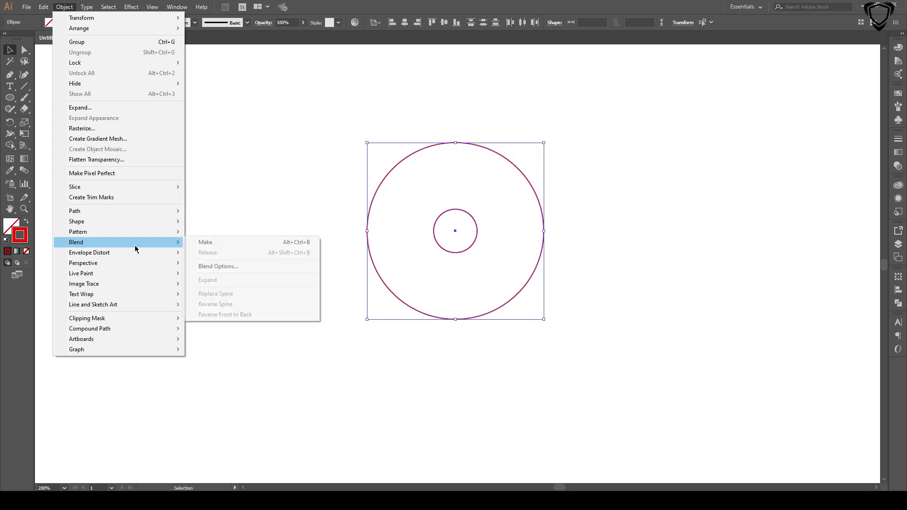
left_click(199, 243)
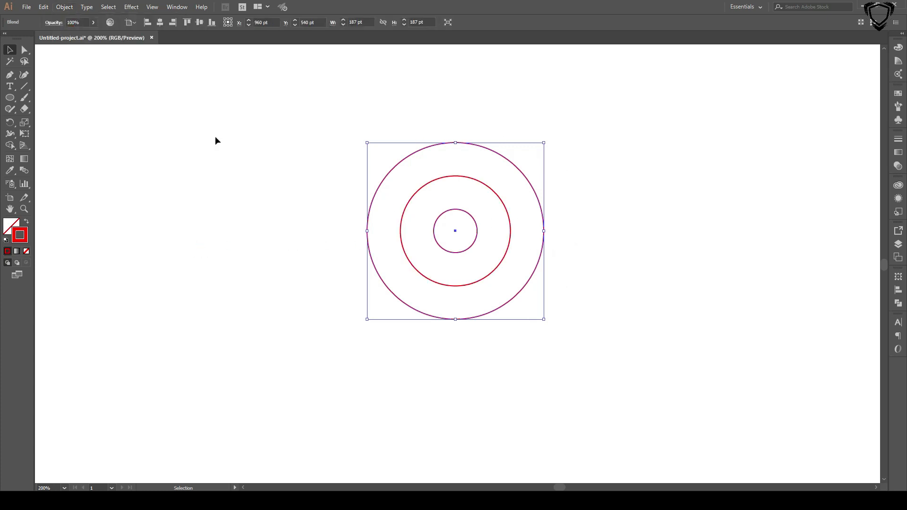
- Expand the circle blend with the Object, Fill and Stroke options enabled
left_click(64, 7)
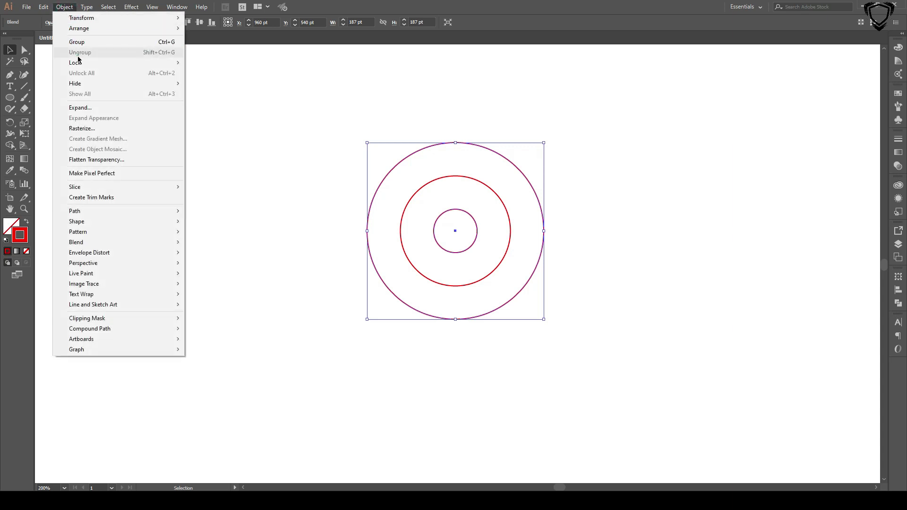
left_click(93, 108)
left_click_drag(58, 10, 628, 162)
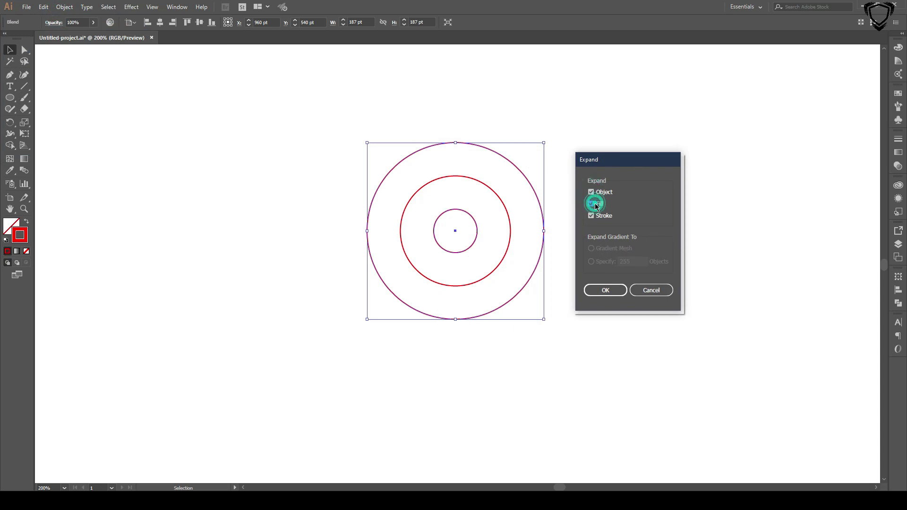
left_click(591, 217)
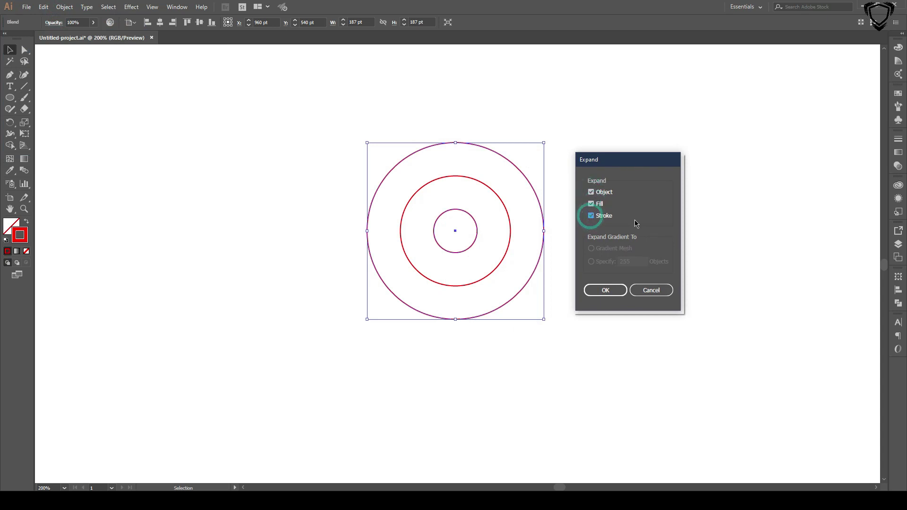
left_click(605, 290)
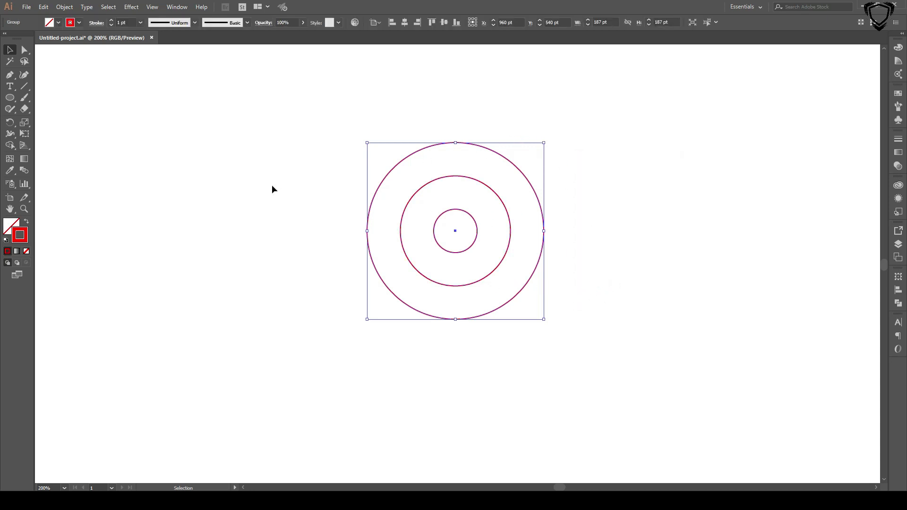
- Draw a horizontal line about 561 pt long with the Pen tool, touching the top of the outer circle
left_click(10, 76)
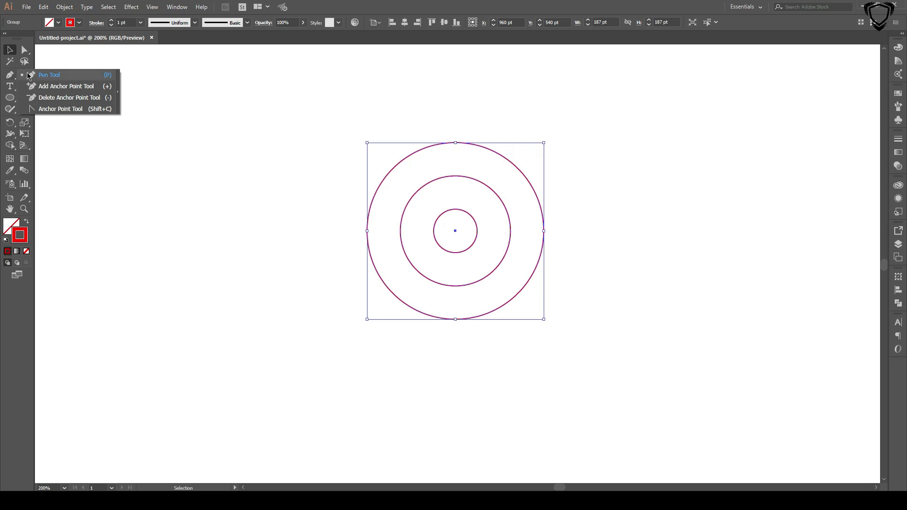
left_click(25, 75)
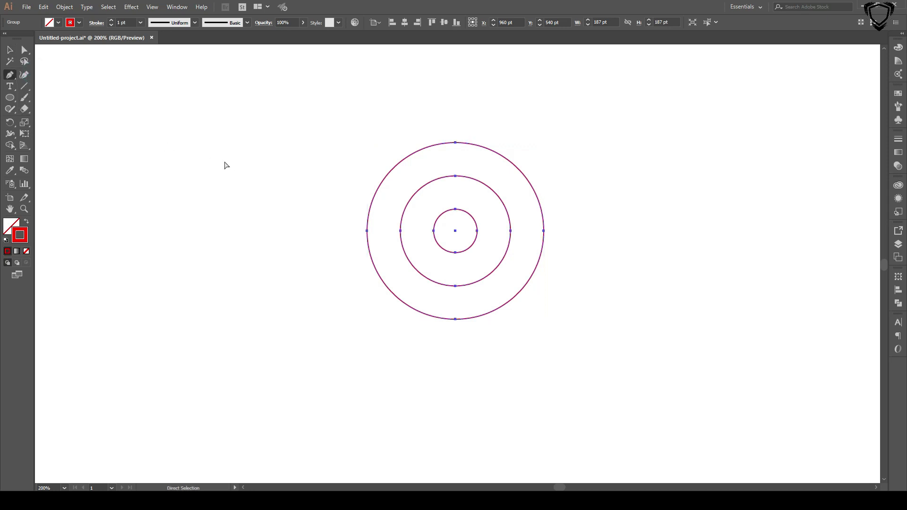
left_click(227, 163, "ctrl")
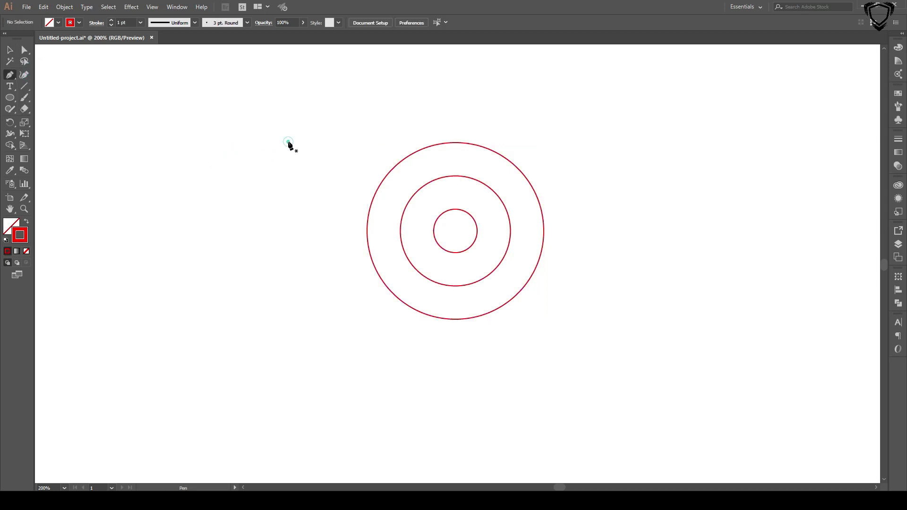
left_click(288, 142)
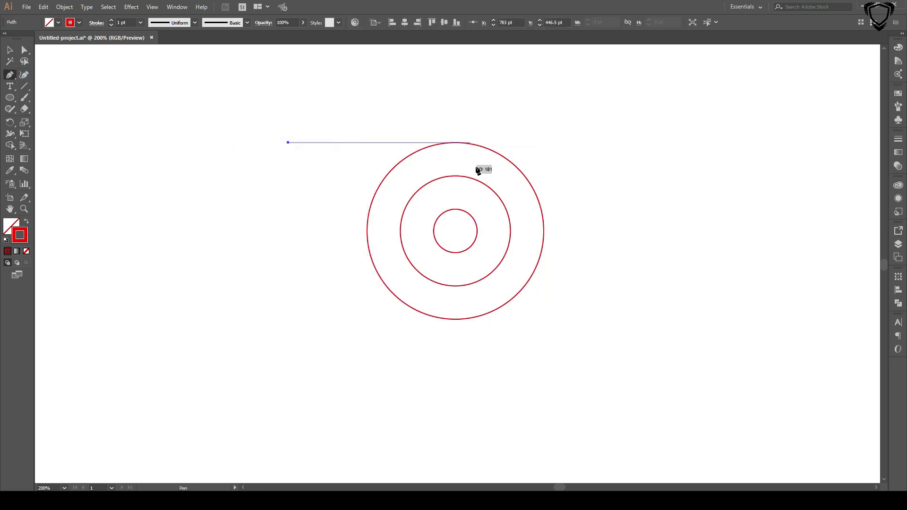
left_click(818, 142, "shift")
- Duplicate the horizontal line straight down so the copy touches the top of the middle circle
key("v")
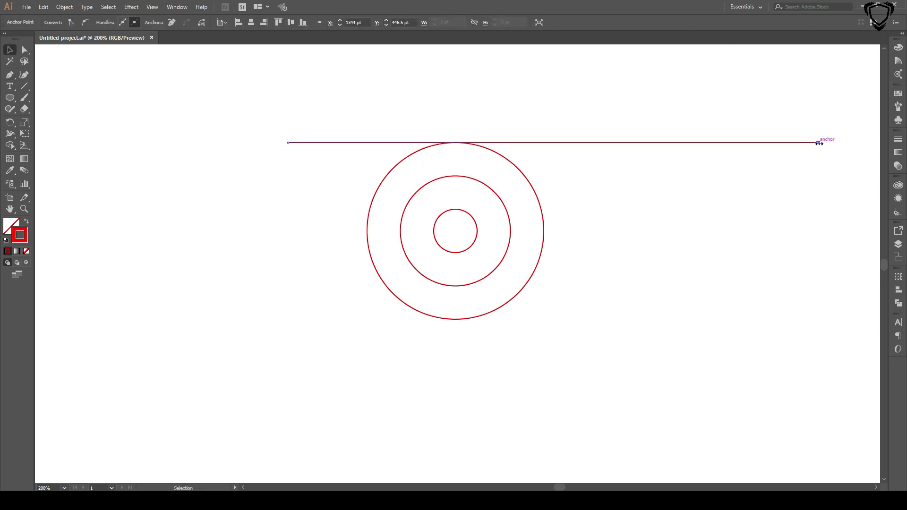
left_click_drag(772, 118, 714, 179)
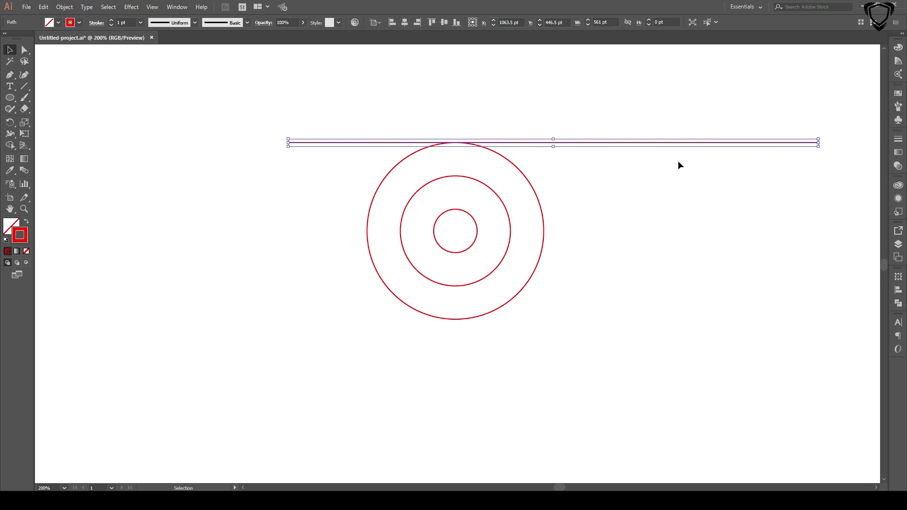
left_click_drag(655, 147, 653, 176)
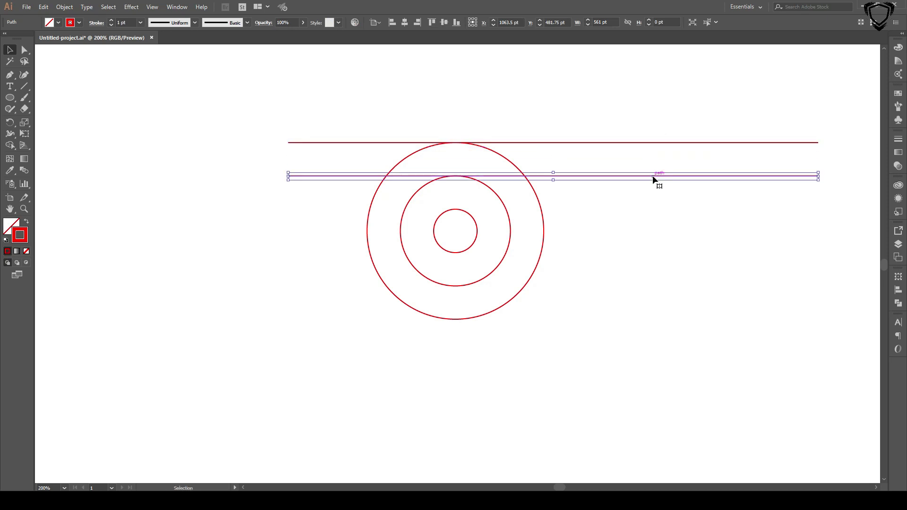
- Repeat the line duplication twice with Transform Again to add two more equally spaced horizontal lines below
right_click(652, 176)
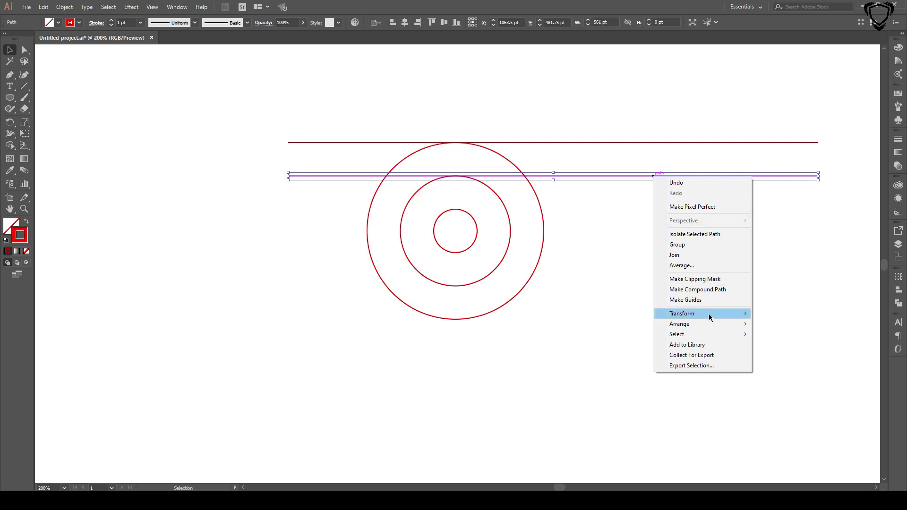
mouse_move(711, 315)
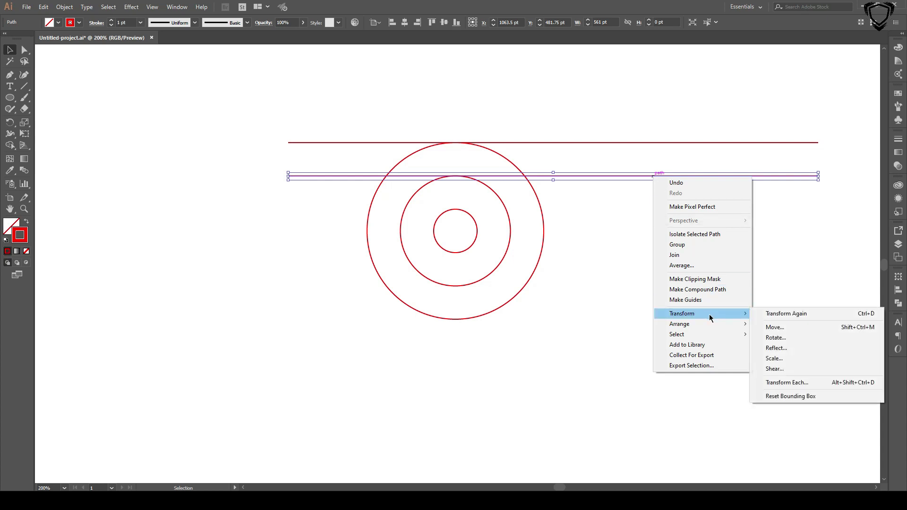
left_click(805, 315)
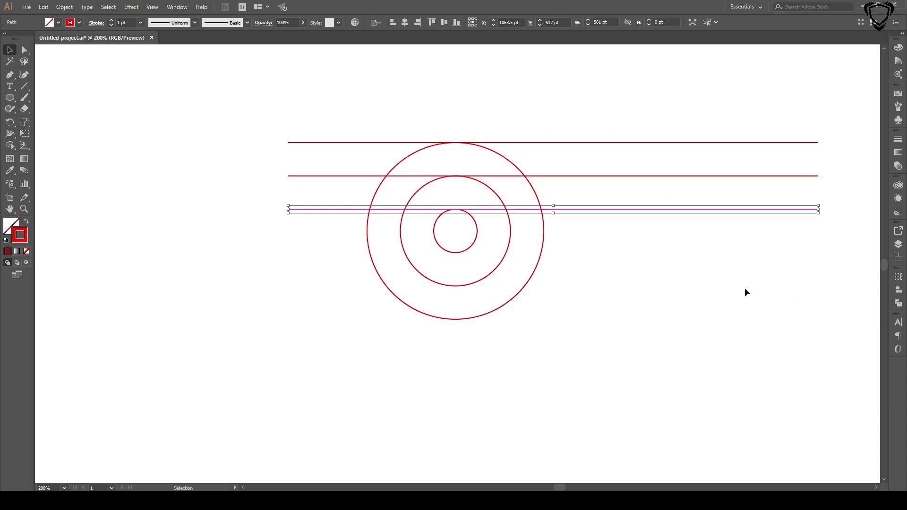
right_click(622, 211)
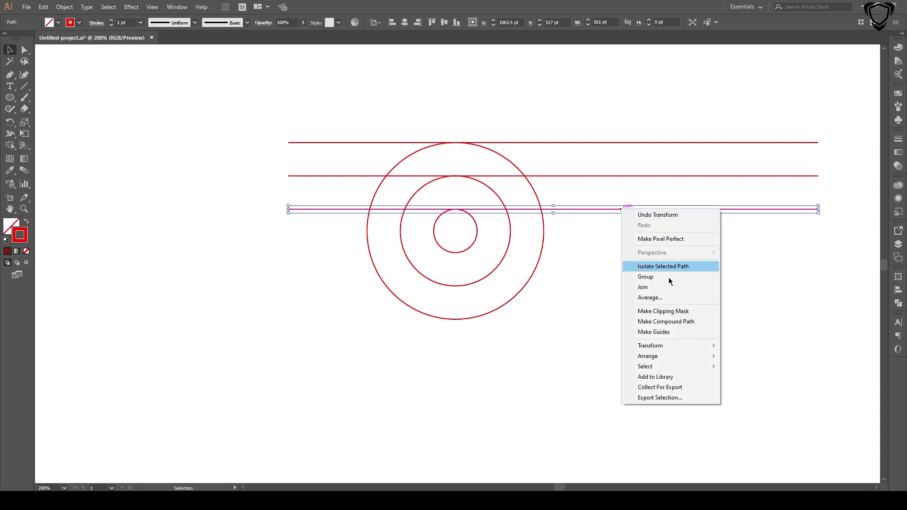
mouse_move(693, 350)
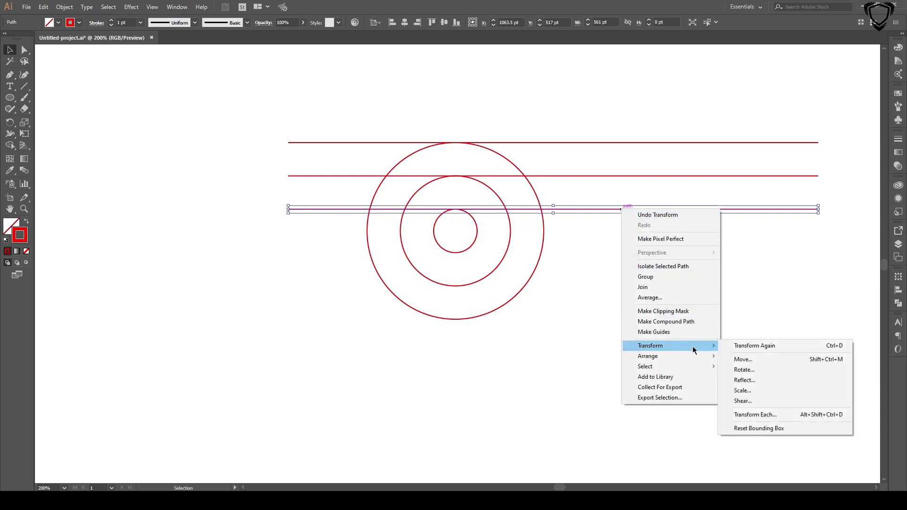
left_click(783, 346)
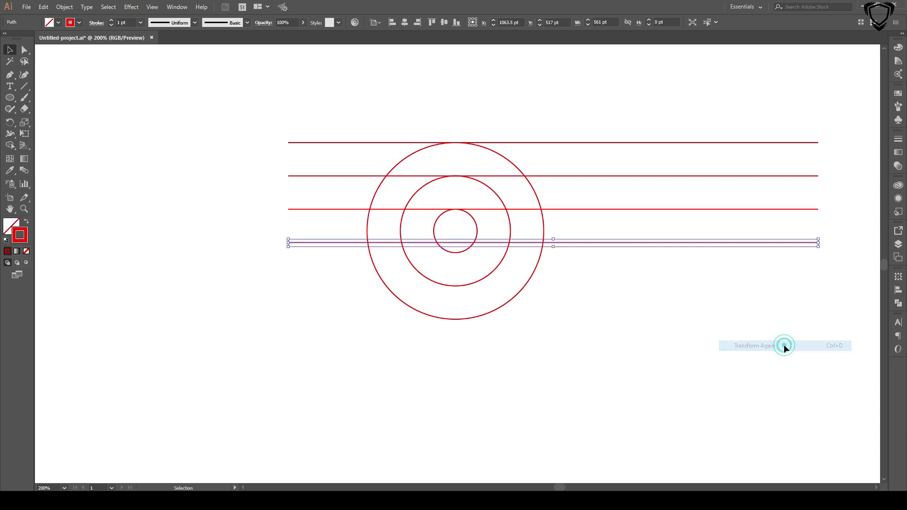
left_click(641, 300)
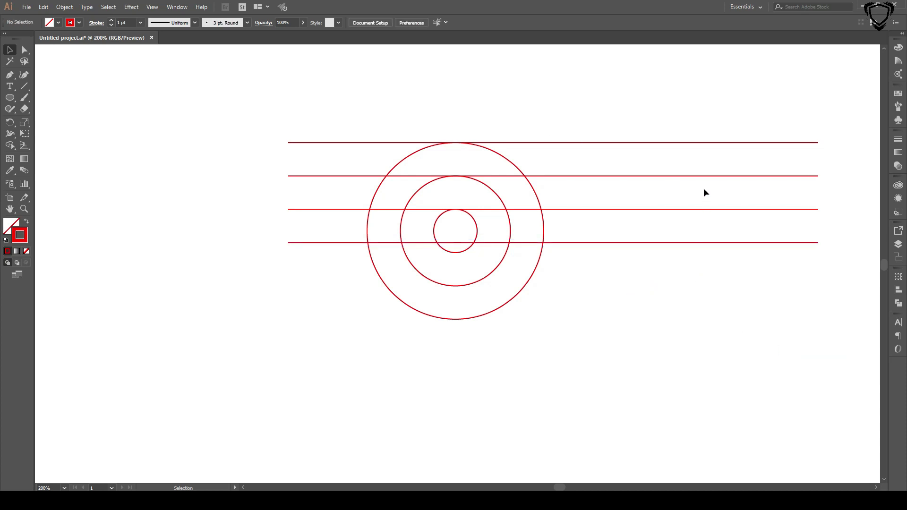
- Duplicate the top two horizontal lines in place and position the copied pair vertically over the right edge of the outer circle
left_click_drag(707, 126, 653, 182)
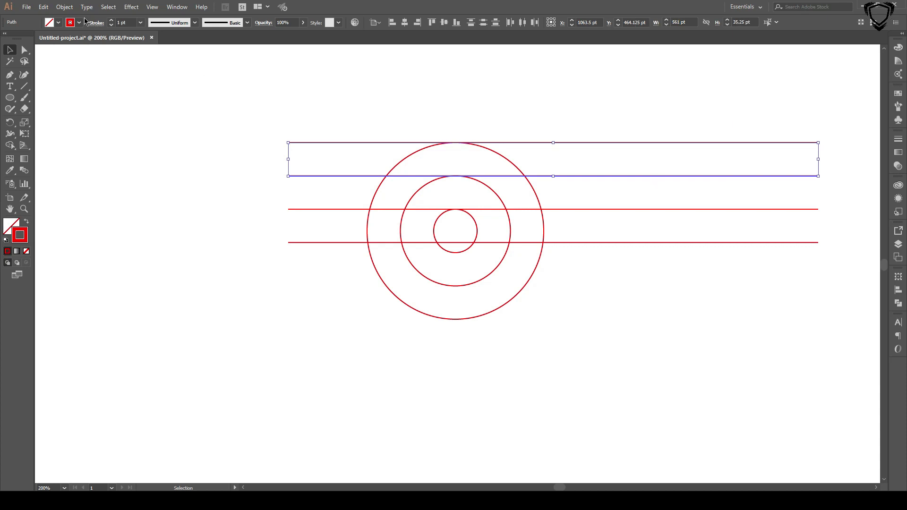
left_click(43, 7)
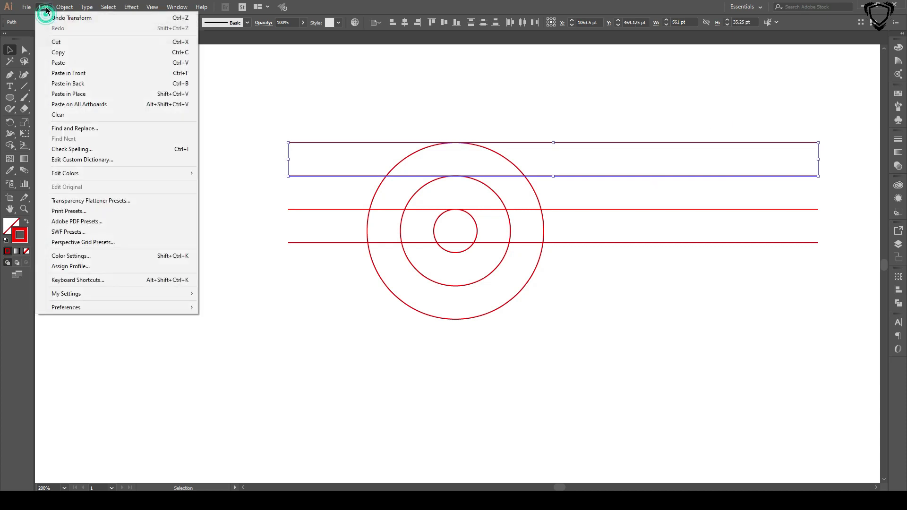
left_click(61, 55)
left_click(43, 6)
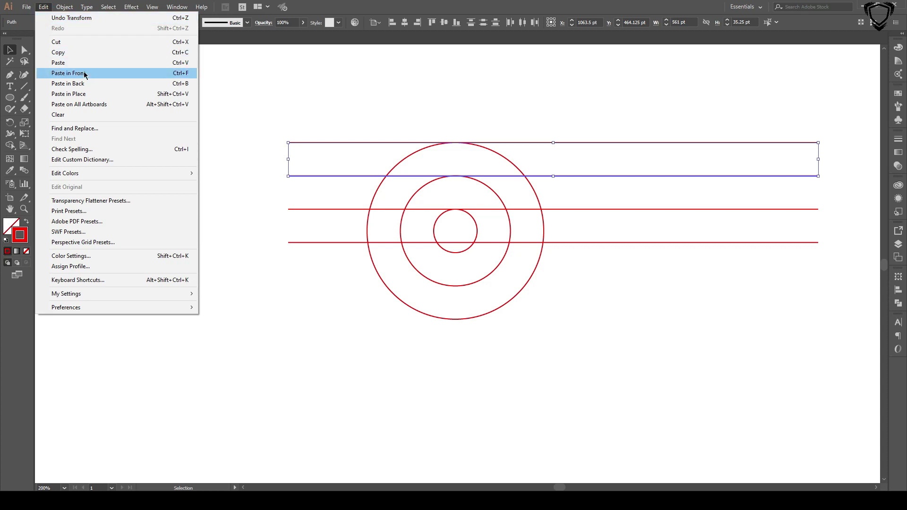
left_click(80, 93)
left_click_drag(824, 179, 549, 349)
left_click_drag(570, 304, 551, 323)
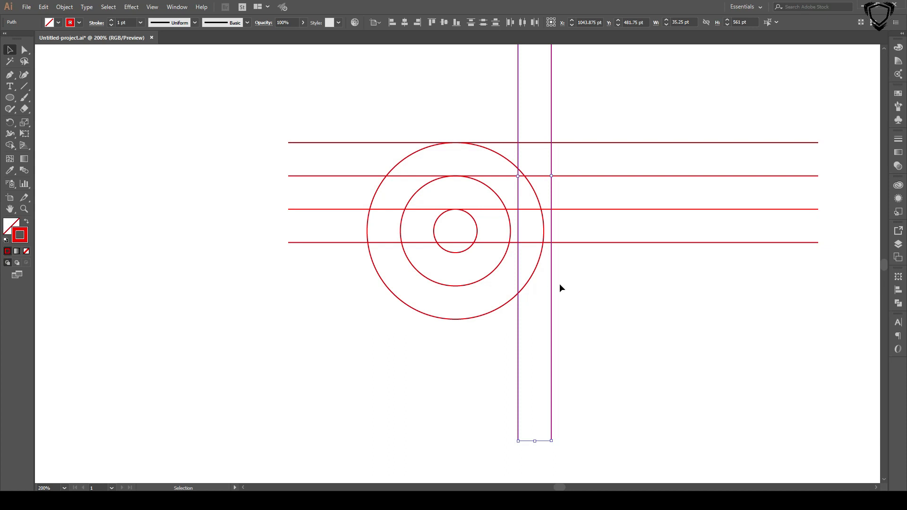
- Rotate the vertical pair of lines by -23° with the Rotate command
right_click(550, 274)
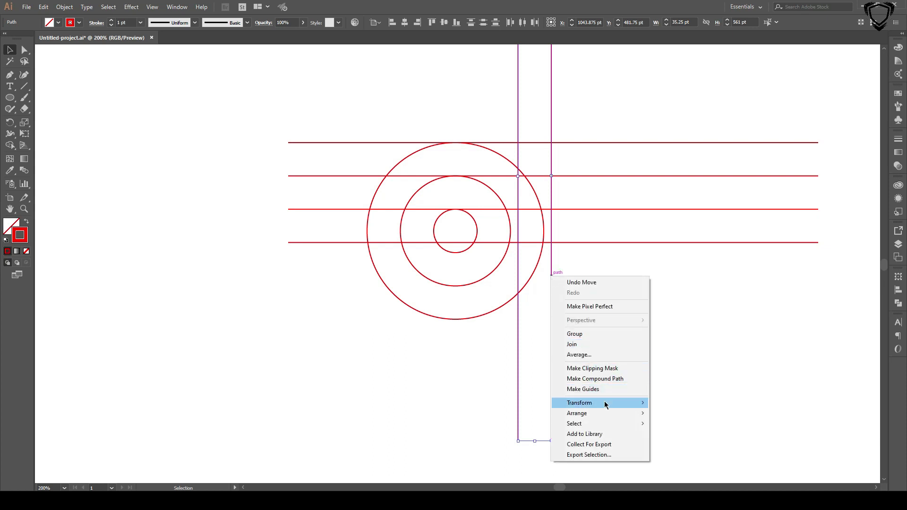
mouse_move(603, 404)
left_click(680, 427)
scroll(634, 137, "down", 15)
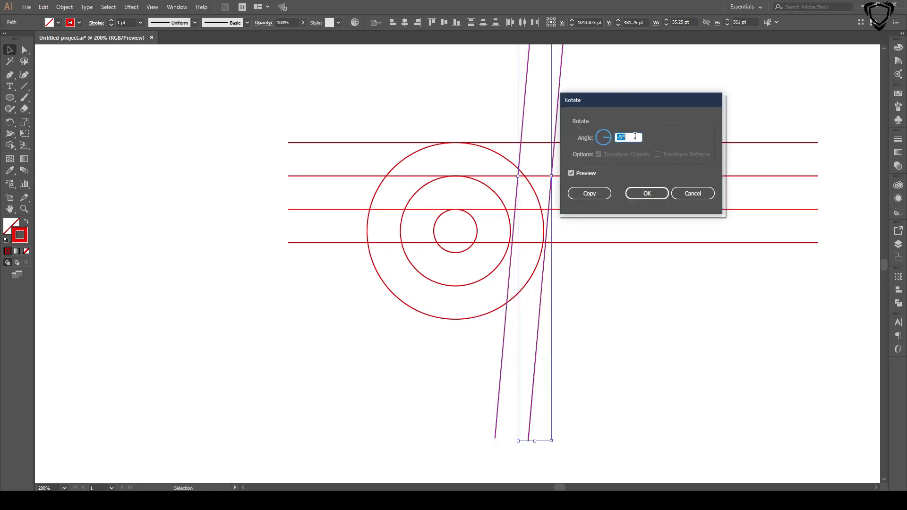
scroll(635, 137, "down", 6)
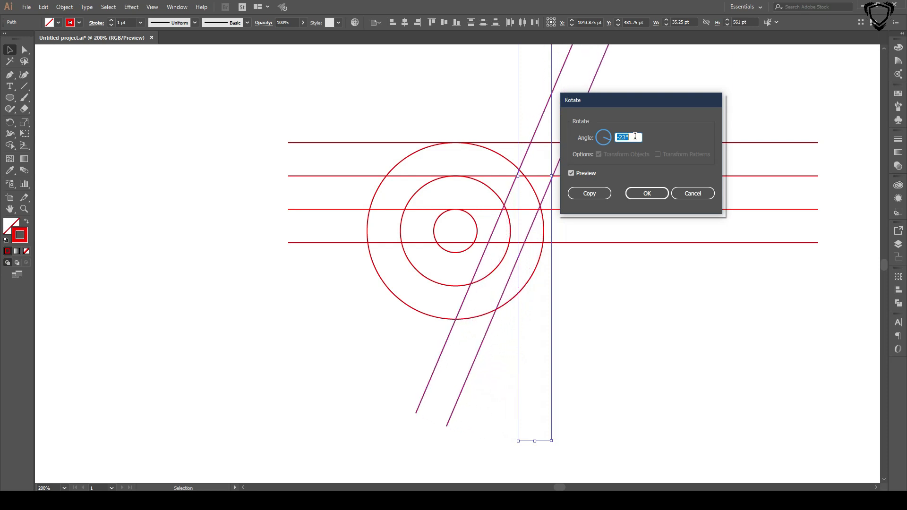
left_click(647, 195)
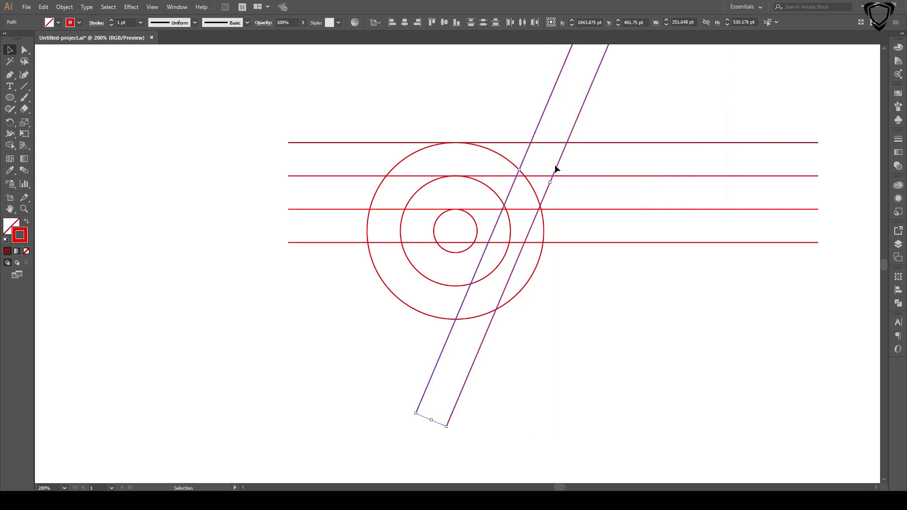
- Move the angled pair of lines so they touch the right edges of the middle and outer circles
left_click_drag(559, 168, 579, 174)
scroll(549, 262, "up", 1)
scroll(550, 262, "up", 1)
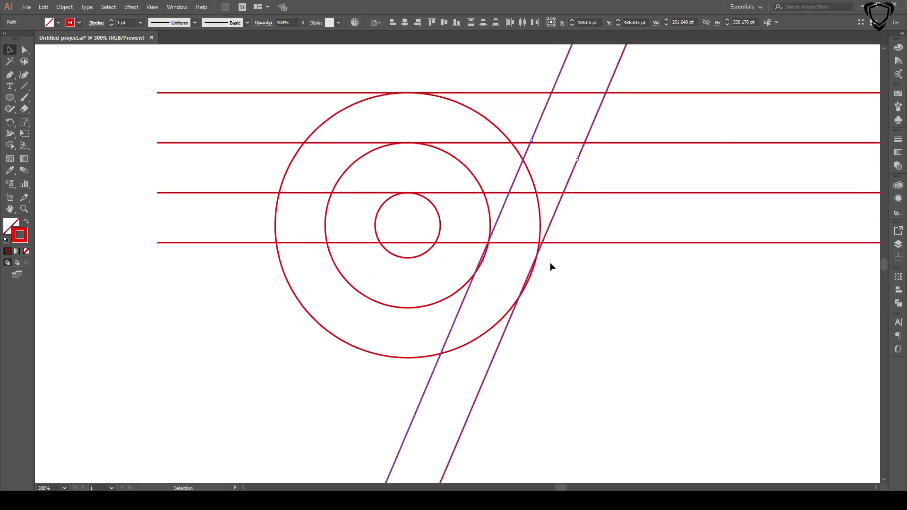
key("Right")
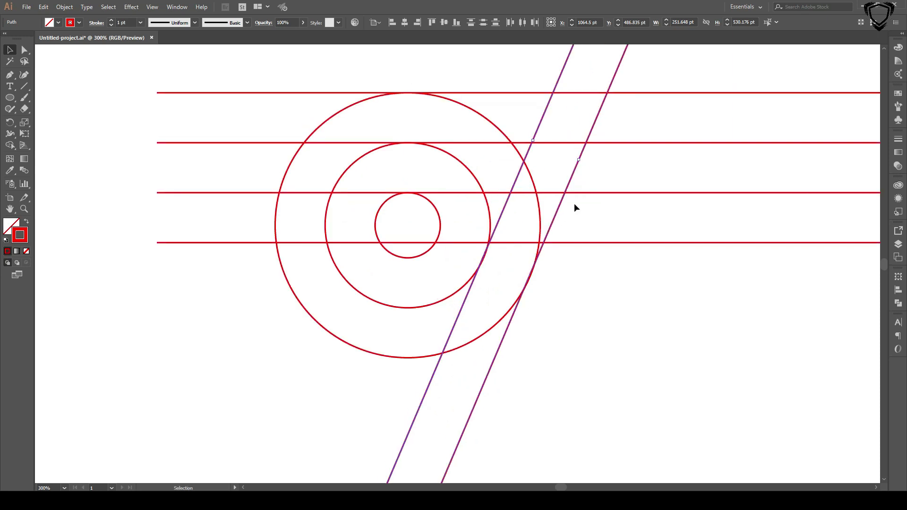
left_click(561, 303)
scroll(562, 302, "up", 1)
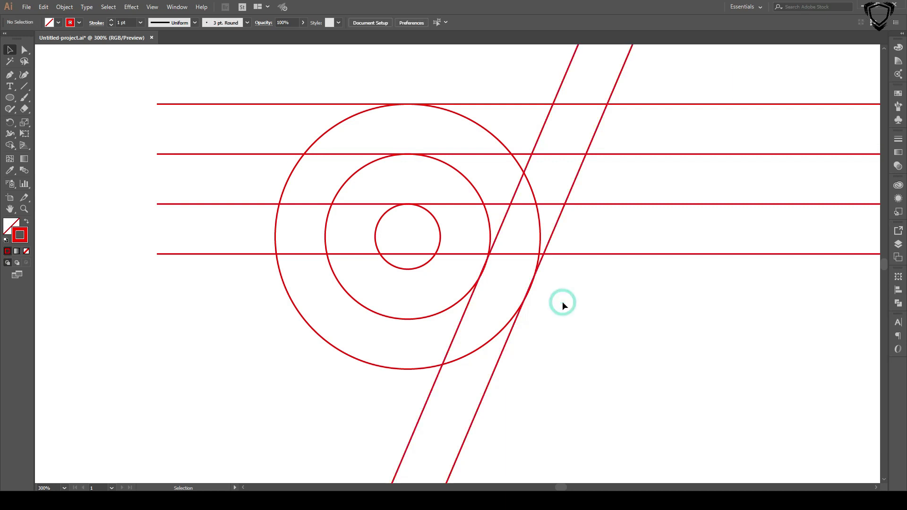
- Switch the artwork to Outline view to check where the angled lines meet the circles
left_click(152, 7)
mouse_move(181, 15)
mouse_move(152, 7)
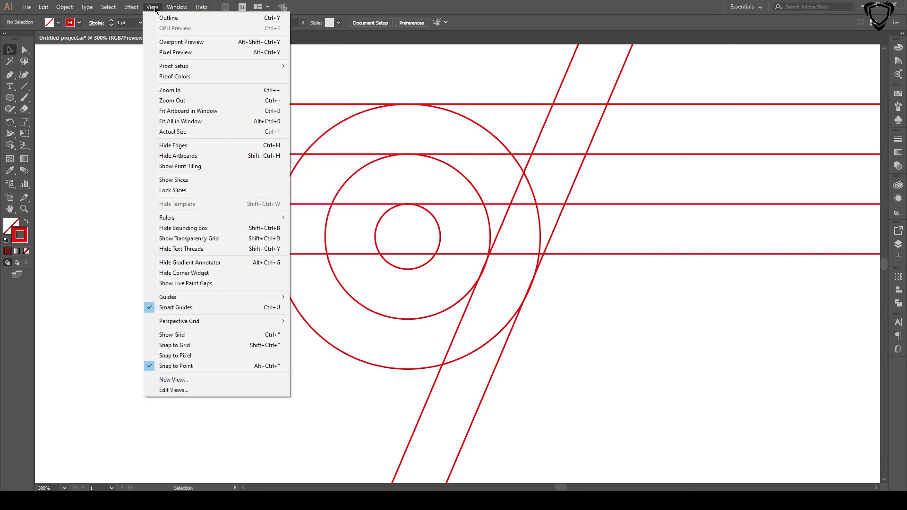
left_click(199, 21)
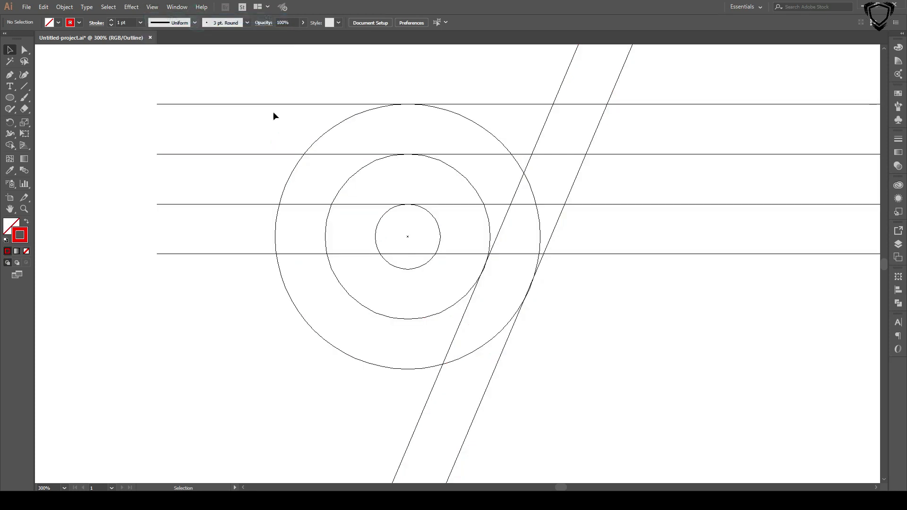
scroll(533, 290, "up", 2)
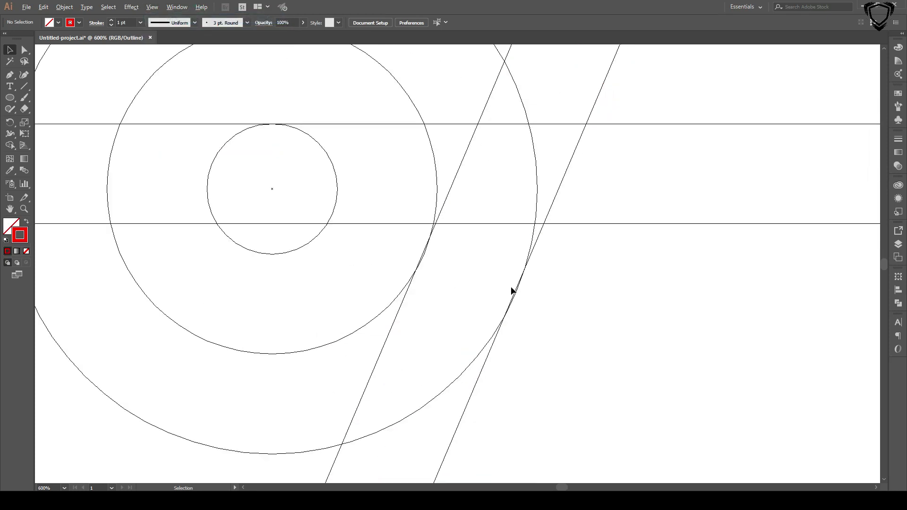
- Nudge both angled lines horizontally to fine-tune their contact with the middle and outer circles
left_click(482, 372)
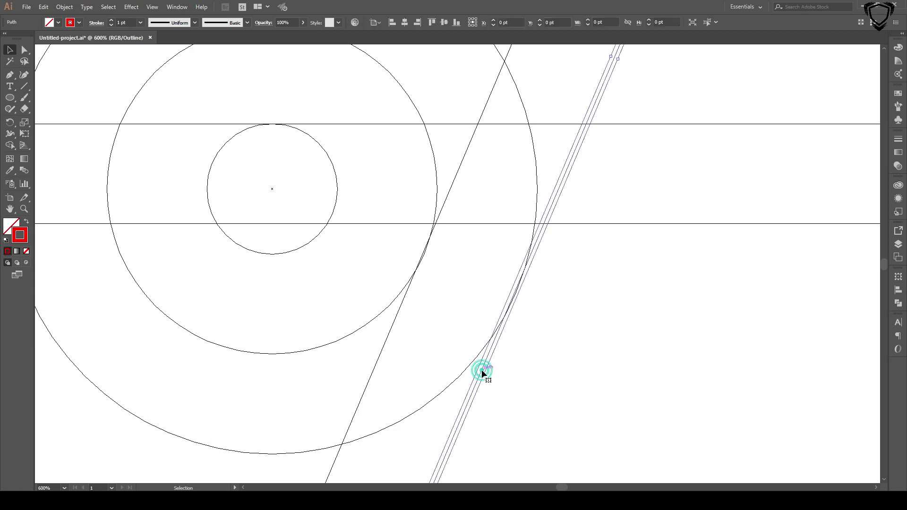
left_click(388, 340, "shift")
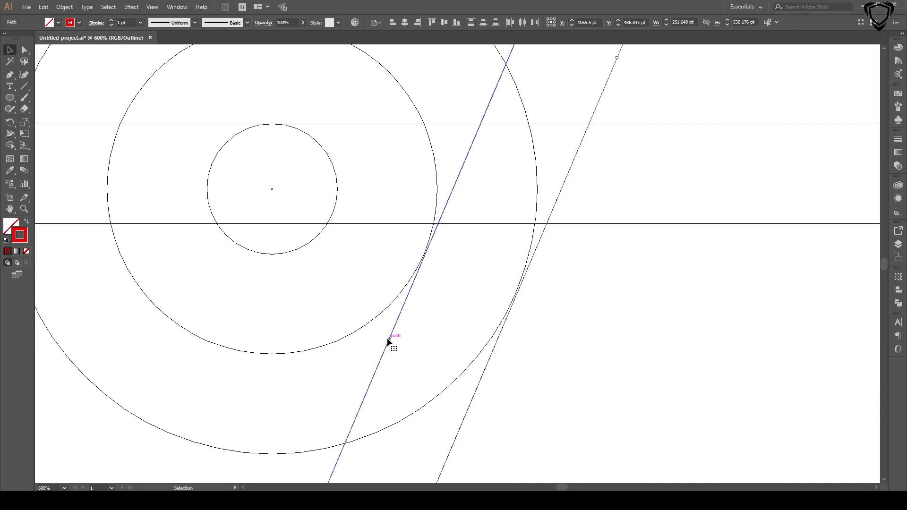
key("Left")
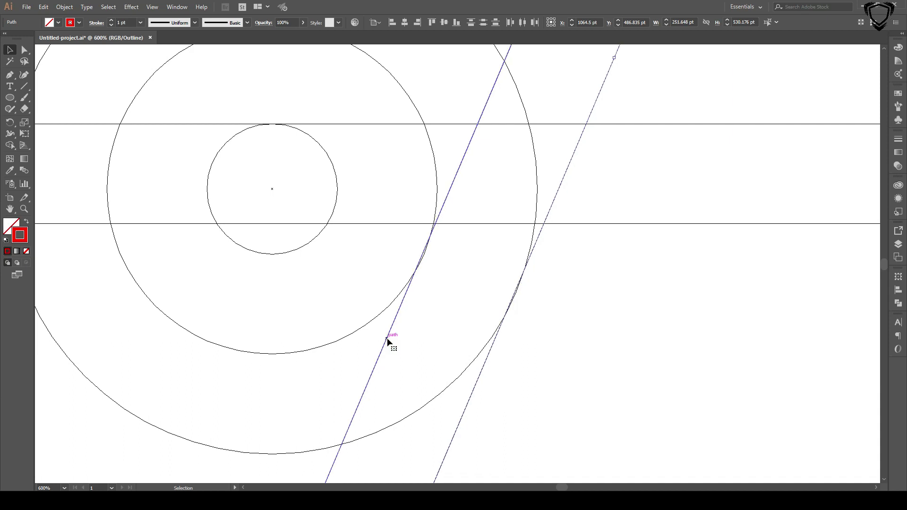
left_click(469, 286)
scroll(475, 288, "down", 2)
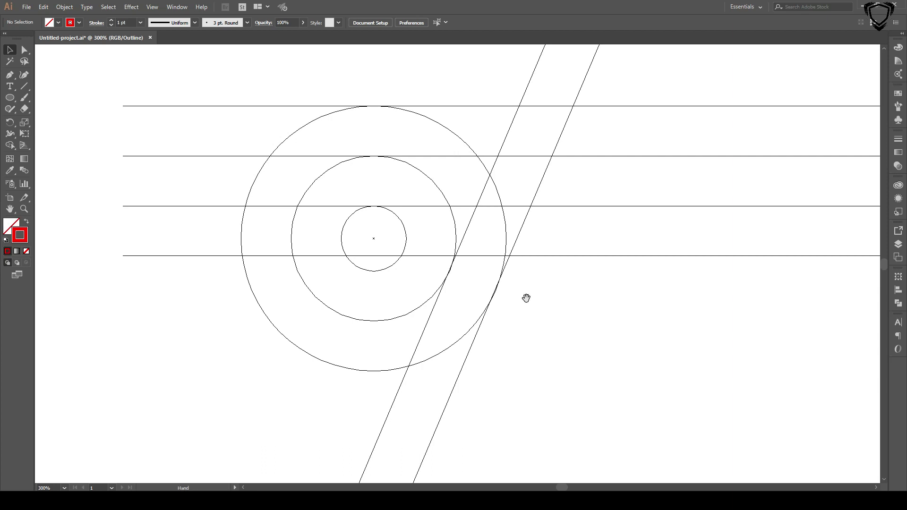
- Return the artwork from Outline view to the normal colour preview
left_click_drag(526, 298, 496, 315)
left_click(152, 6)
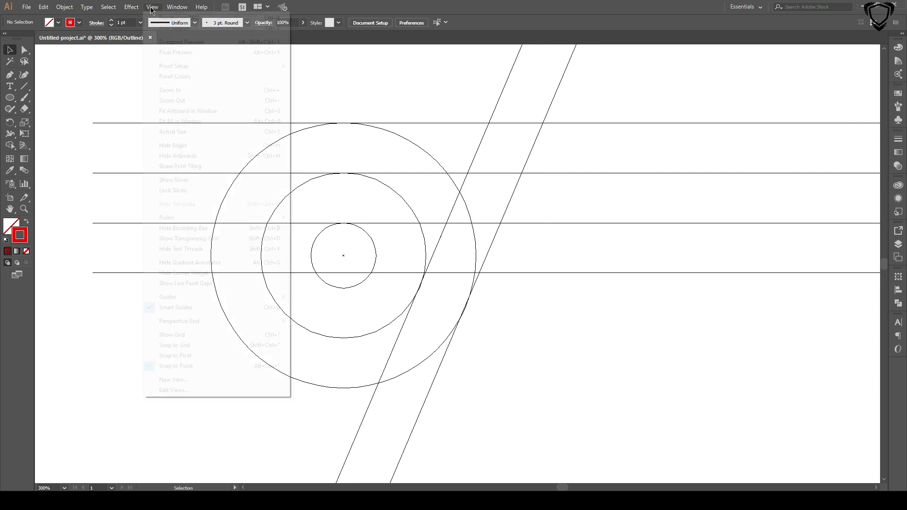
left_click(159, 18)
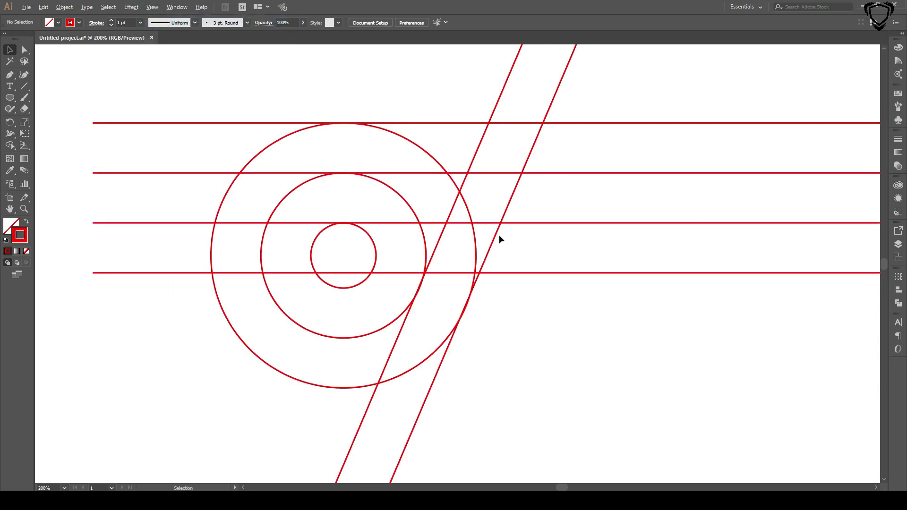
- Duplicate the left angled line to touch the smallest circle's right edge, and place another copy about 140 pt to its right
scroll(499, 234, "down", 1)
scroll(499, 234, "up", 1)
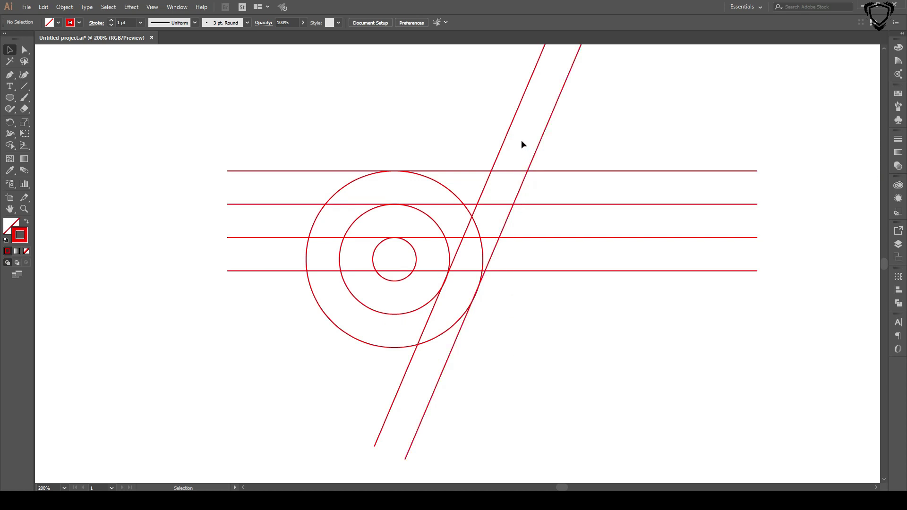
left_click(513, 124)
left_click_drag(511, 122, 477, 125)
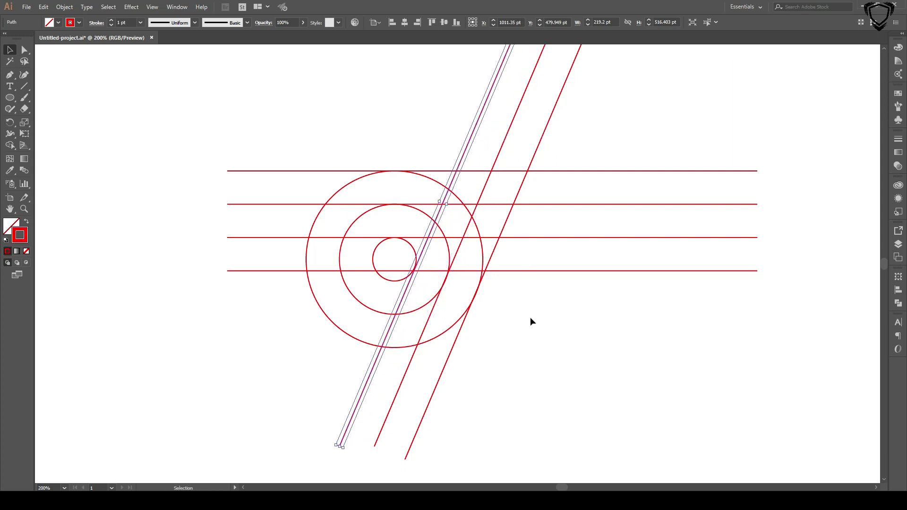
left_click_drag(469, 146, 599, 175)
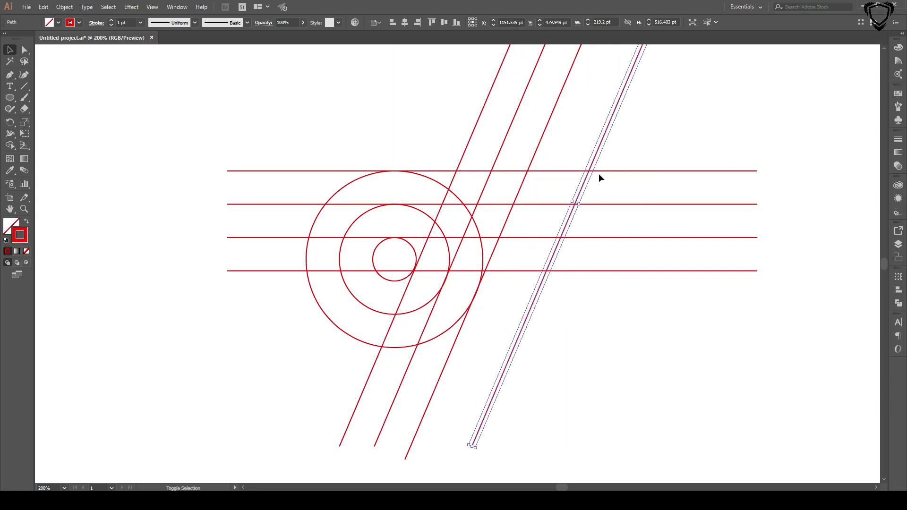
left_click(563, 335)
scroll(565, 337, "up", 1)
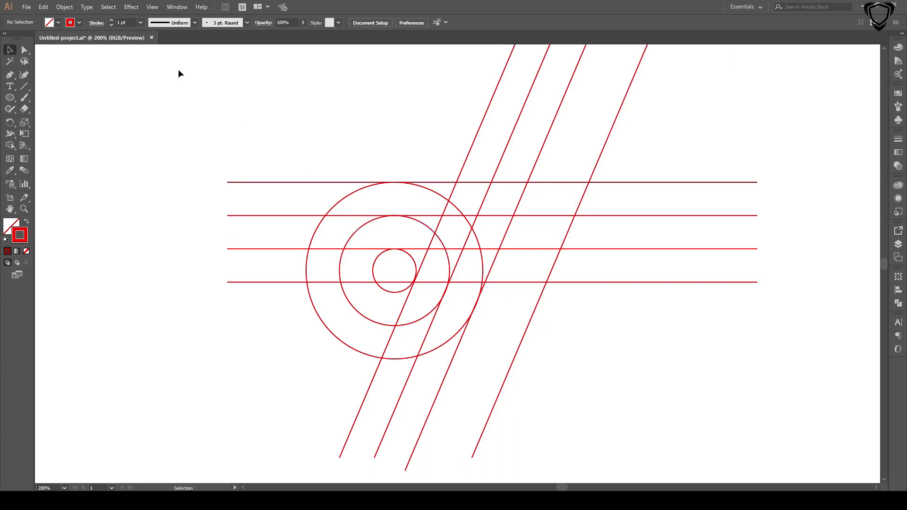
- Select all the artwork and set up the Shape Builder tool with a black fill and no stroke
left_click(109, 7)
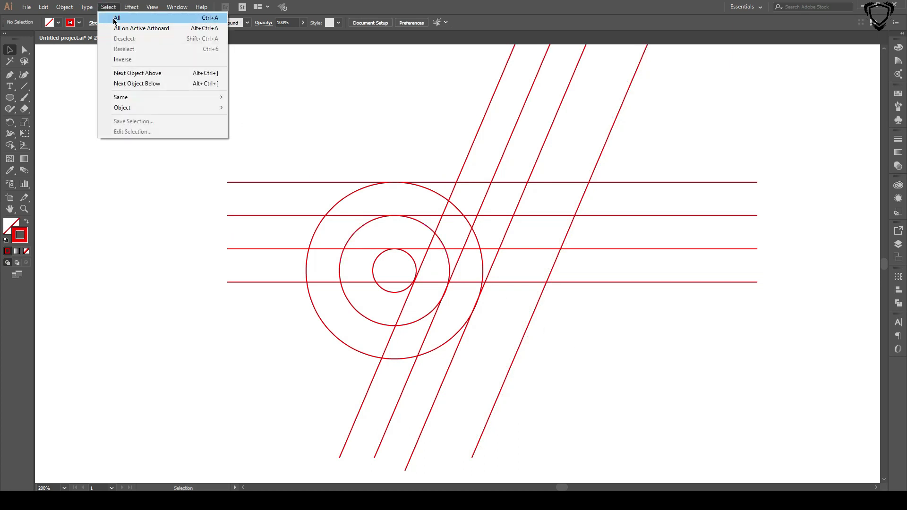
left_click(117, 18)
scroll(419, 286, "up", 1)
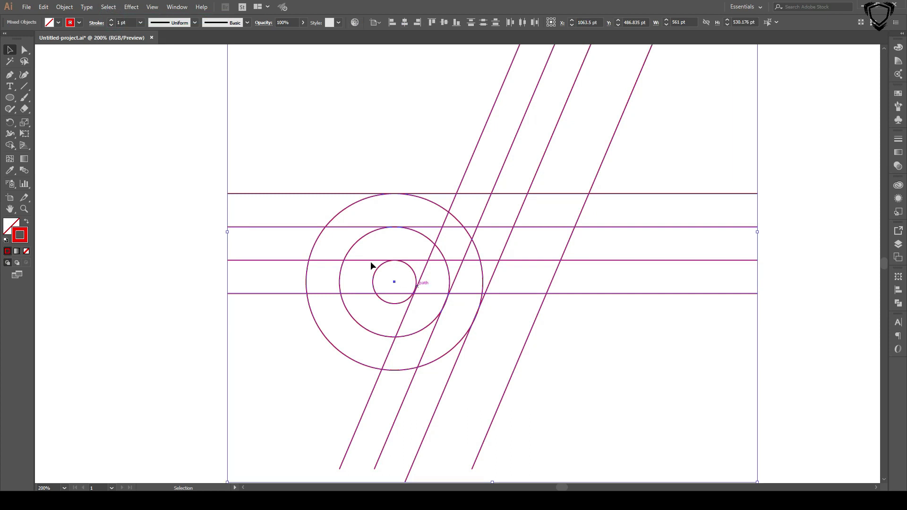
left_click(11, 147)
left_click(36, 145)
left_click(27, 221)
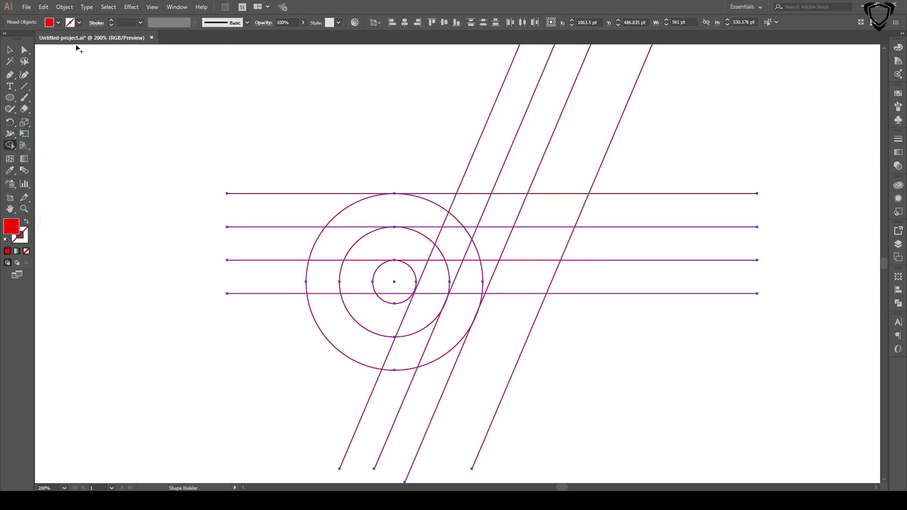
left_click(58, 23)
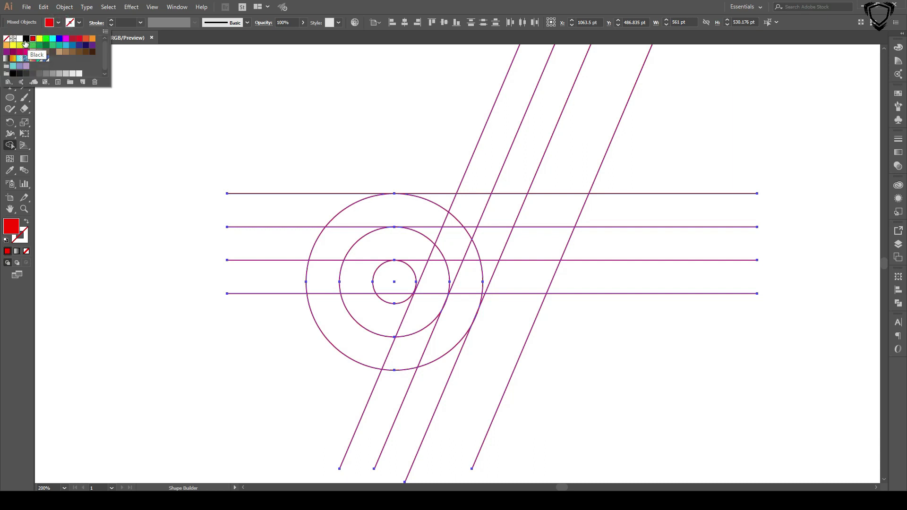
left_click(26, 42)
left_click(58, 23)
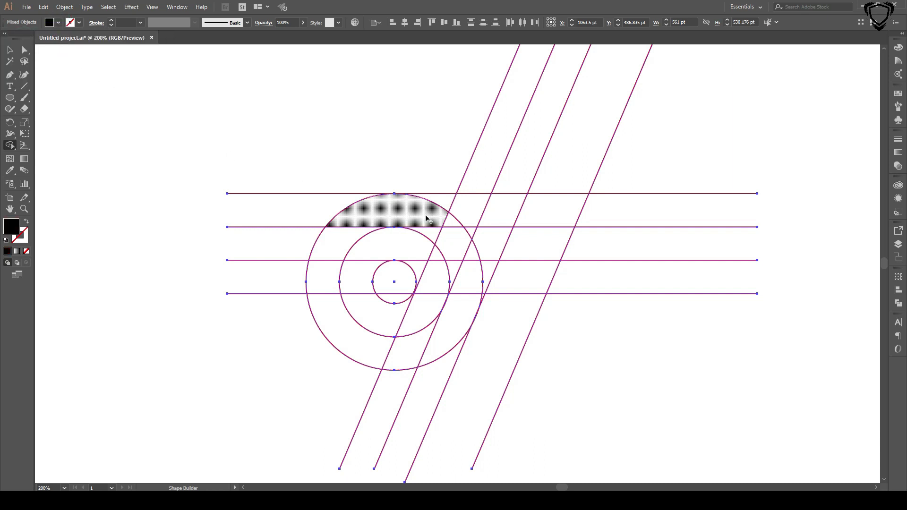
- Merge the upper-left arm, the outer ring sections and the lower slanted bar into one continuous black shape with Shape Builder
mouse_move(444, 198)
left_mouse_down()
mouse_move(385, 211)
mouse_move(343, 234)
mouse_move(324, 279)
mouse_move(343, 339)
left_mouse_up()
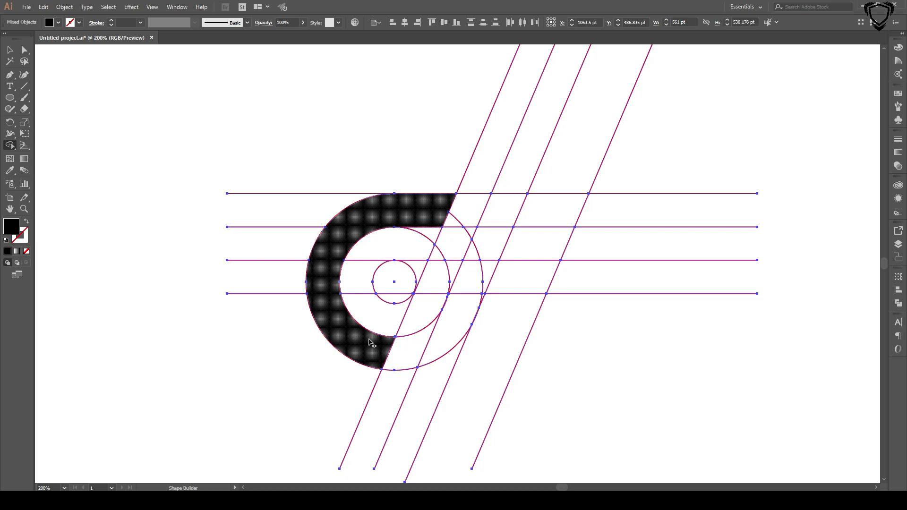
mouse_move(374, 345)
left_mouse_down()
mouse_move(411, 354)
mouse_move(446, 330)
left_mouse_up()
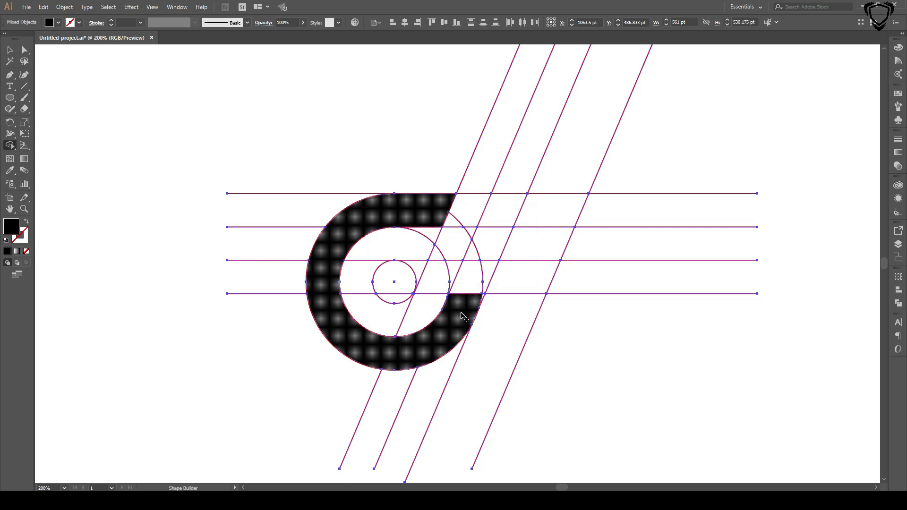
mouse_move(466, 298)
left_mouse_down()
mouse_move(509, 275)
mouse_move(486, 291)
left_mouse_up()
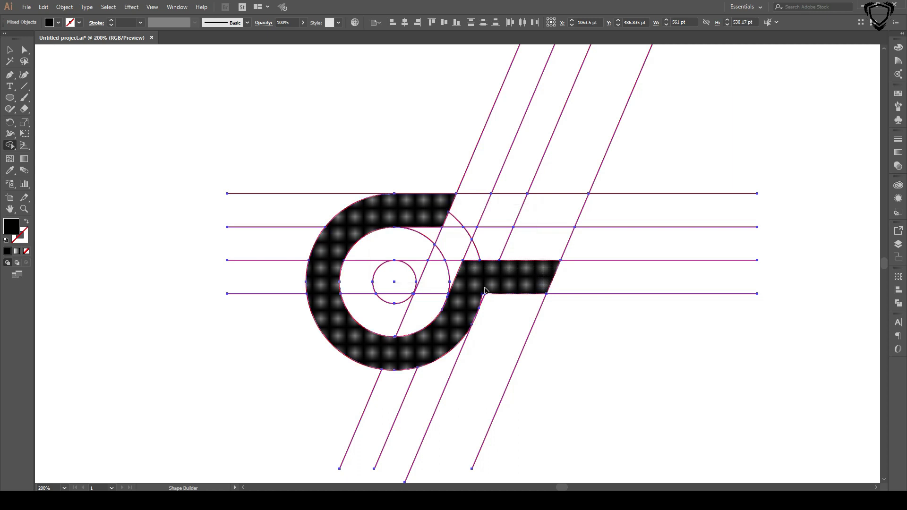
scroll(485, 291, "up", 1)
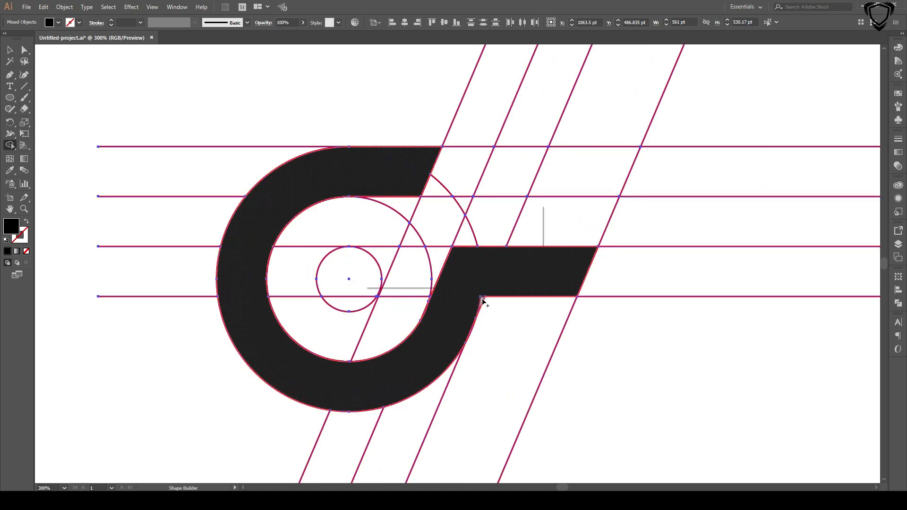
- Merge the regions between the top two horizontal lines and the second and fourth angled lines into a separate black bar
left_click_drag(505, 180, 589, 186)
scroll(533, 189, "down", 1)
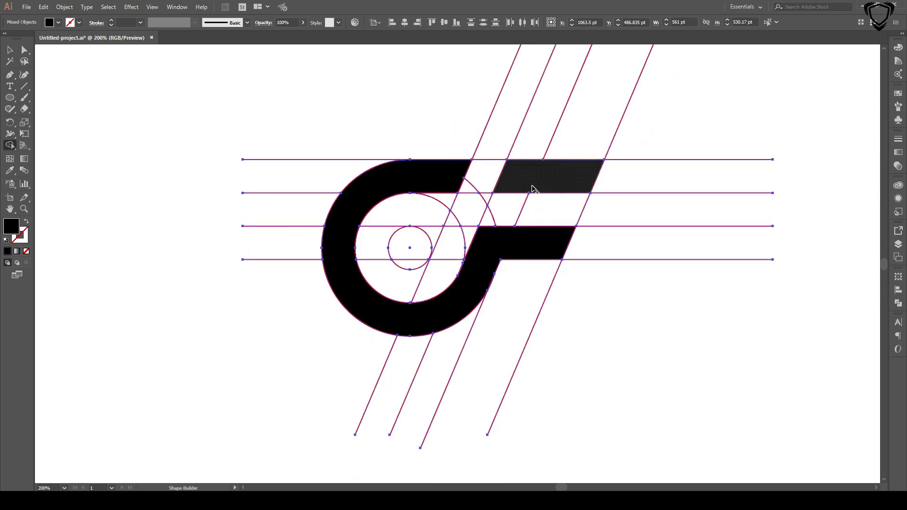
left_click(533, 188)
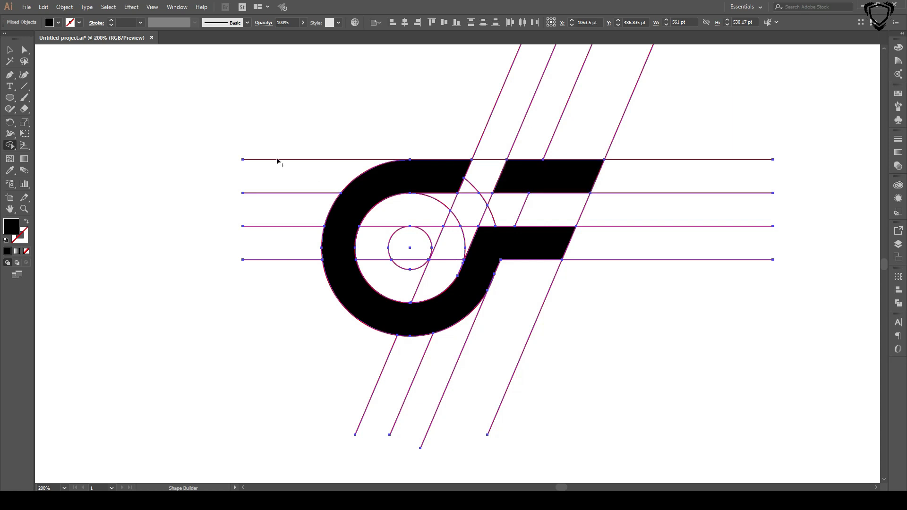
- Duplicate the two black logo shapes about 413 pt to the left of the grid and remove the stroke from the copy
left_click(8, 49)
left_click(385, 123)
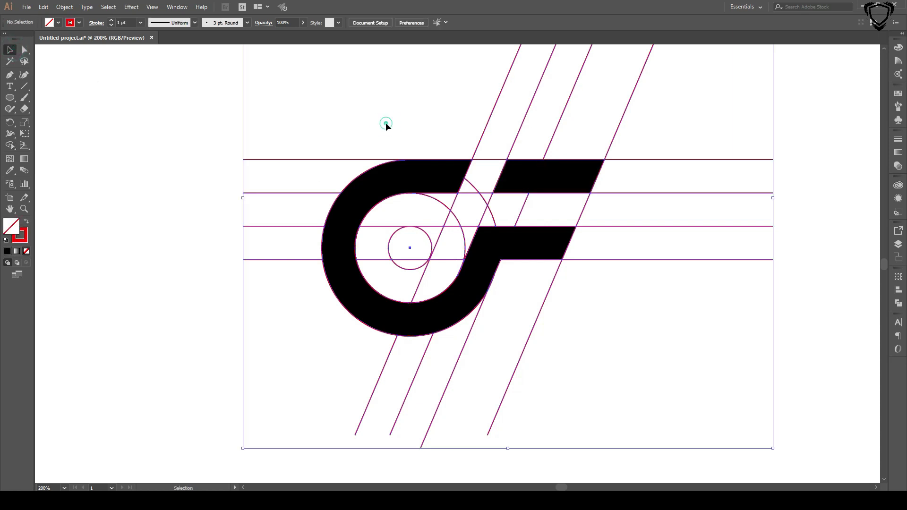
left_click(421, 180)
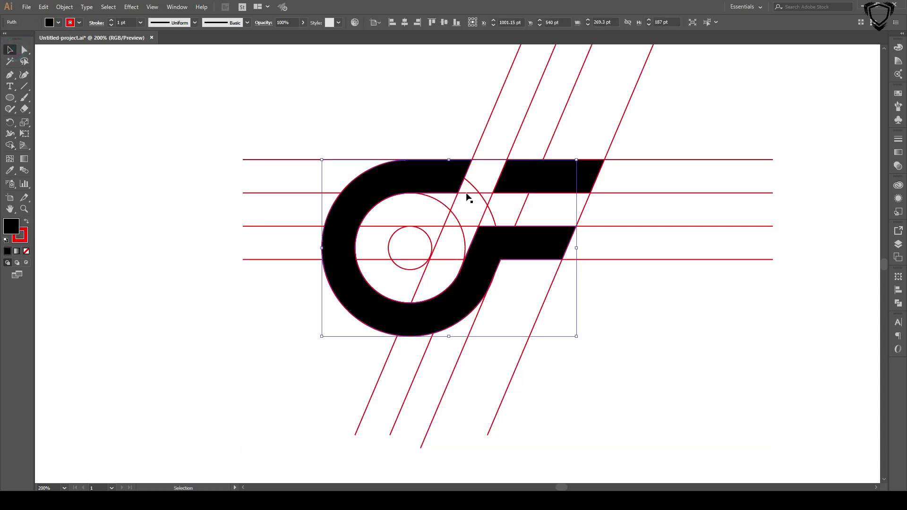
left_click(518, 188, "shift")
scroll(518, 189, "down", 1)
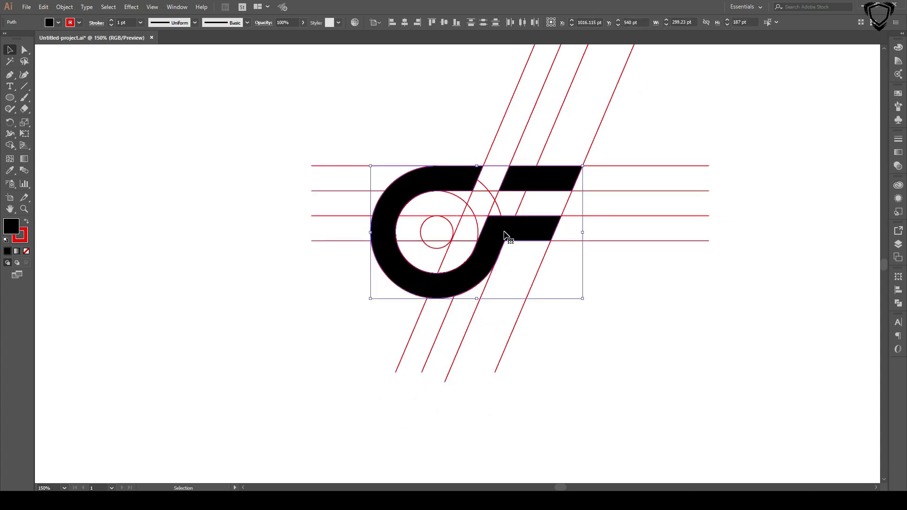
left_click_drag(504, 235, 212, 234)
left_click_drag(292, 256, 433, 259)
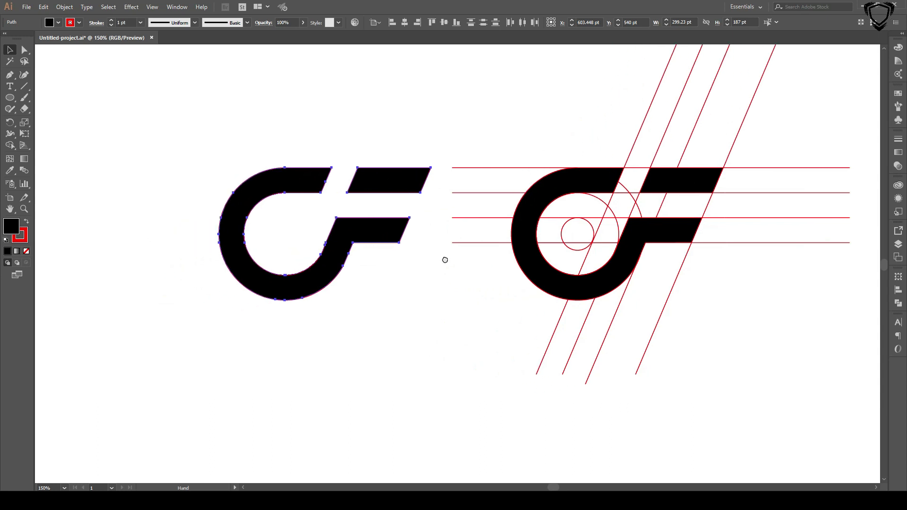
left_click(26, 241)
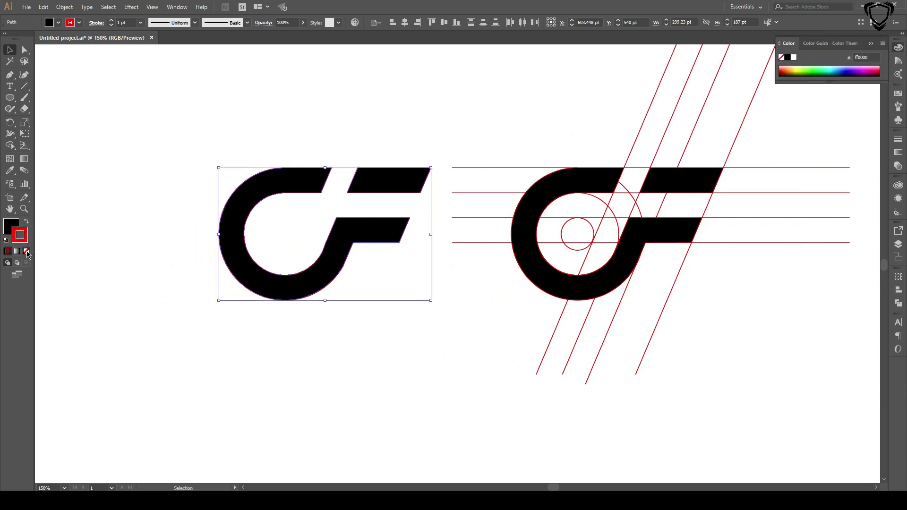
left_click(26, 252)
- Round the lower-right corners of both bars in the copied logo with a radius of about 57.85 pt
left_click(25, 50)
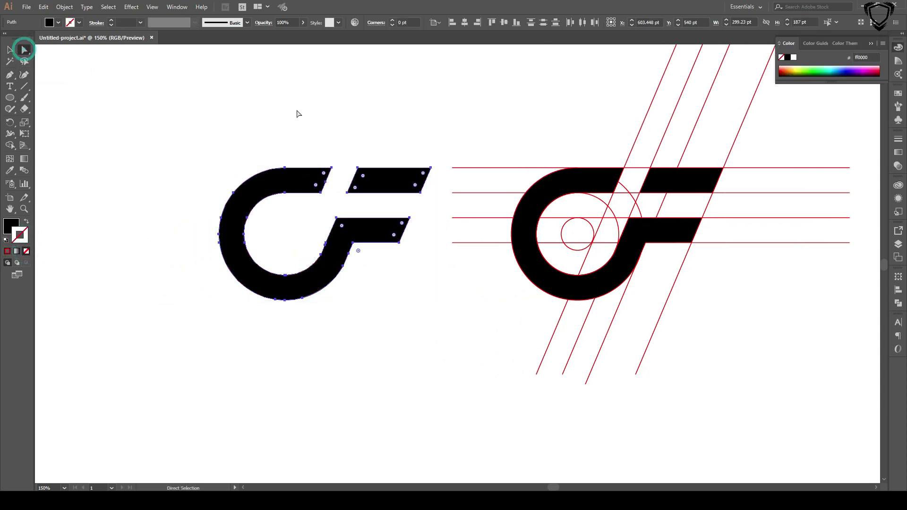
left_click(361, 117)
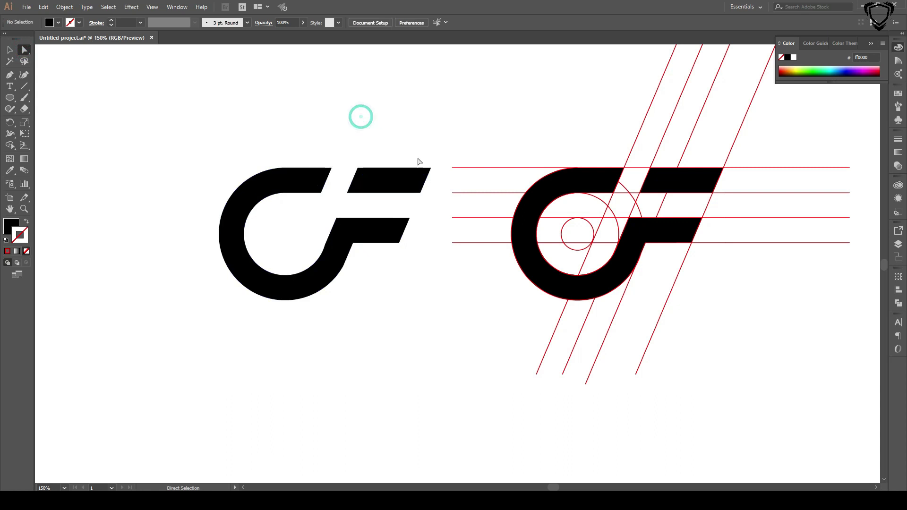
left_click(421, 192)
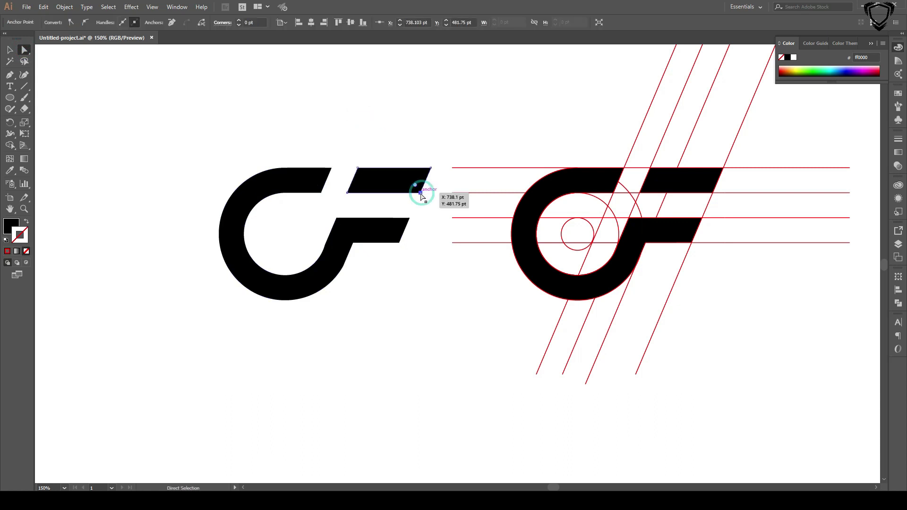
left_click(399, 241)
left_click_drag(393, 237, 344, 168)
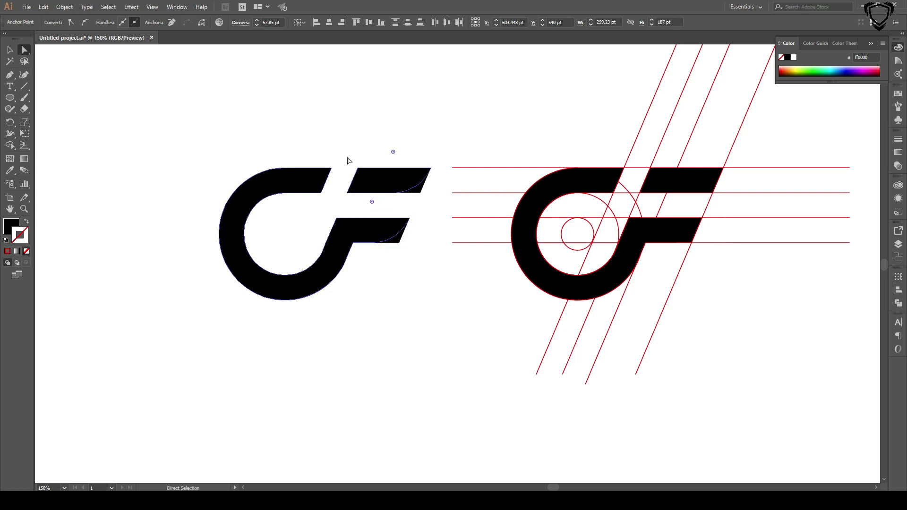
left_click(362, 116)
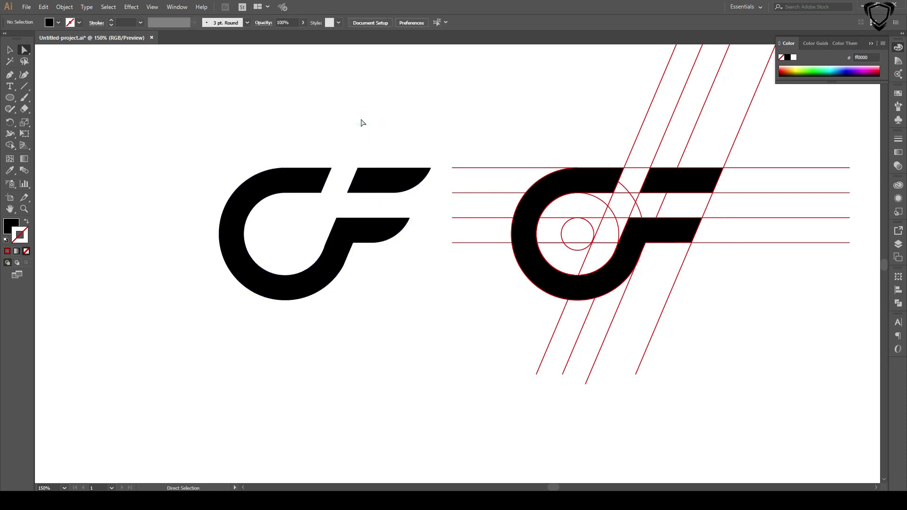
left_click(11, 50)
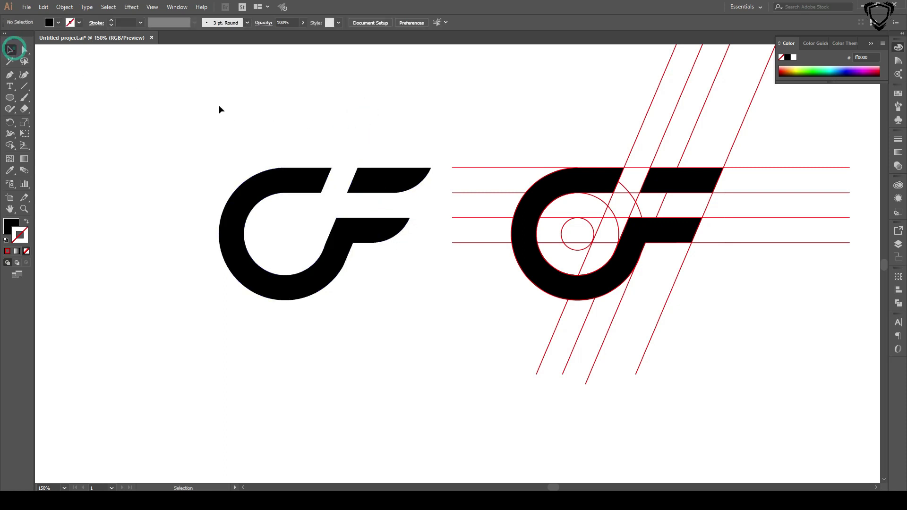